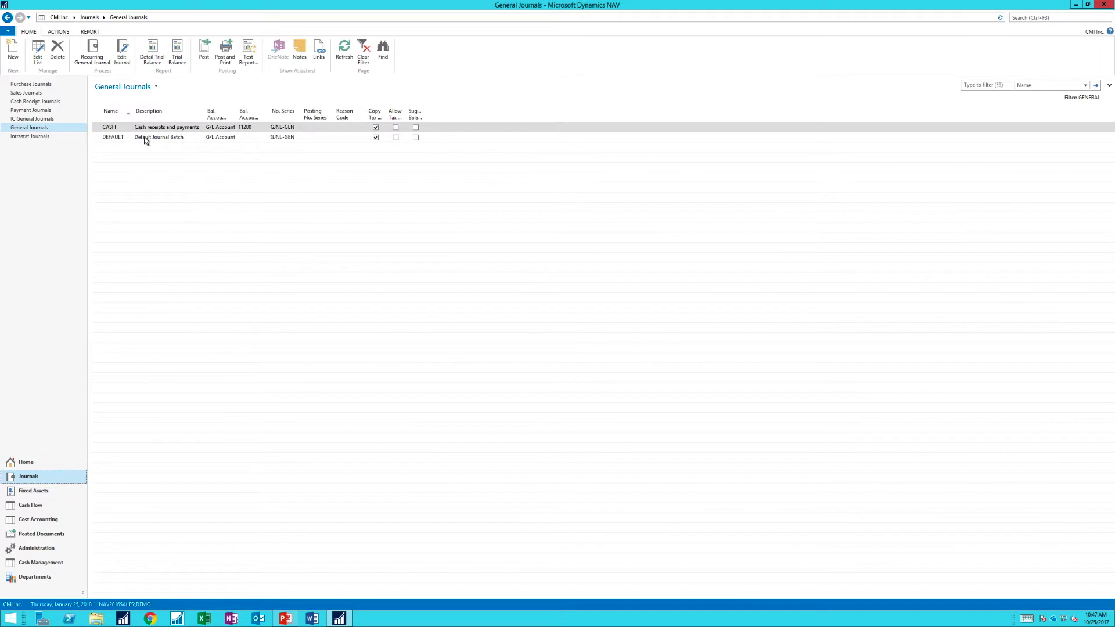
Open the DEFAULT general journal batch for editing and delete its two existing lines.
click(122, 52)
drag(490, 159, 445, 146)
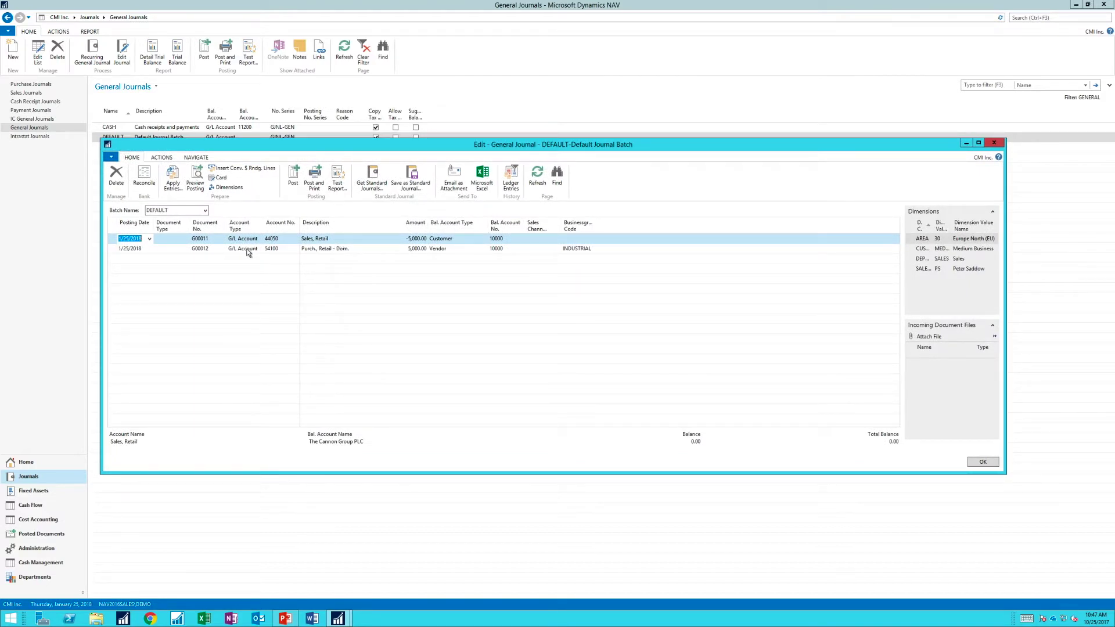
shift+click(112, 248)
click(116, 174)
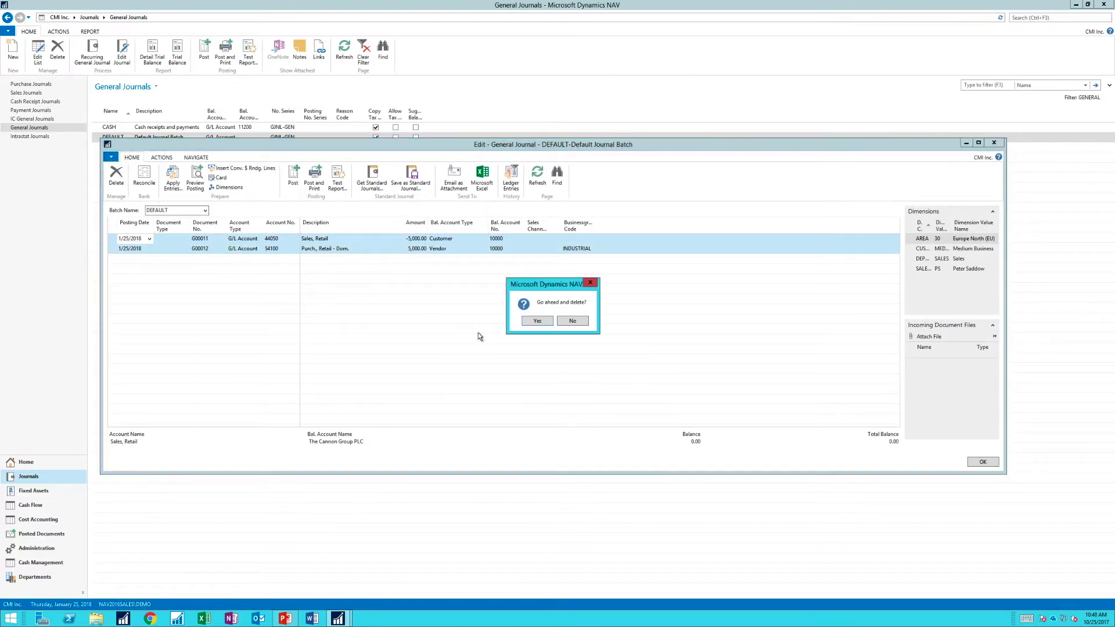
click(537, 321)
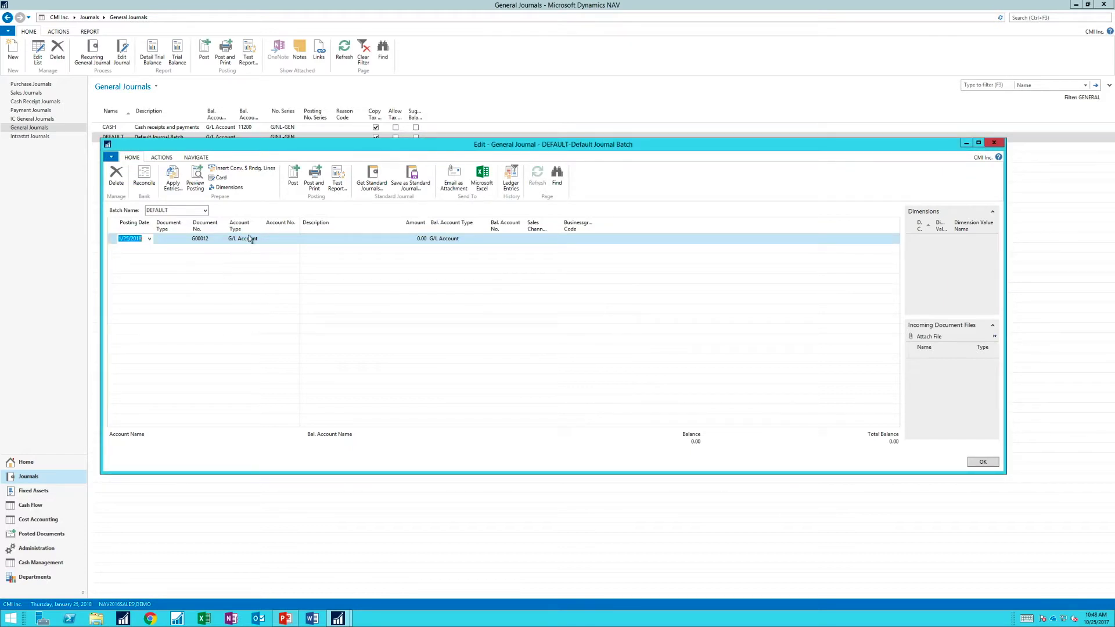
Set the account type of the blank journal line to Customer and choose The Cannon Group PLC as its account.
click(249, 238)
click(260, 239)
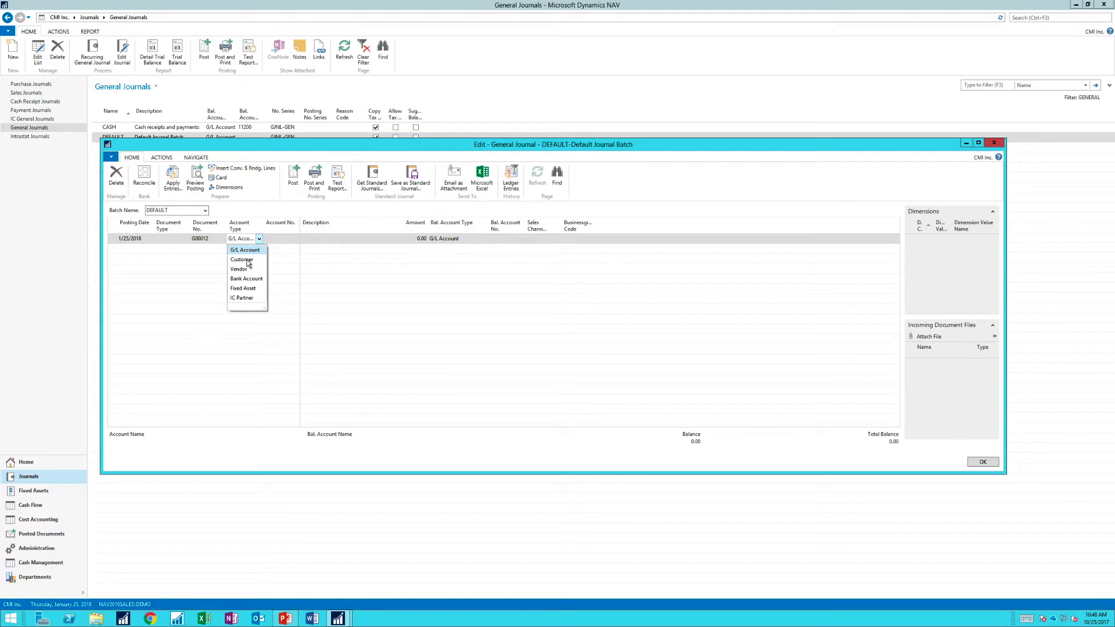
click(249, 260)
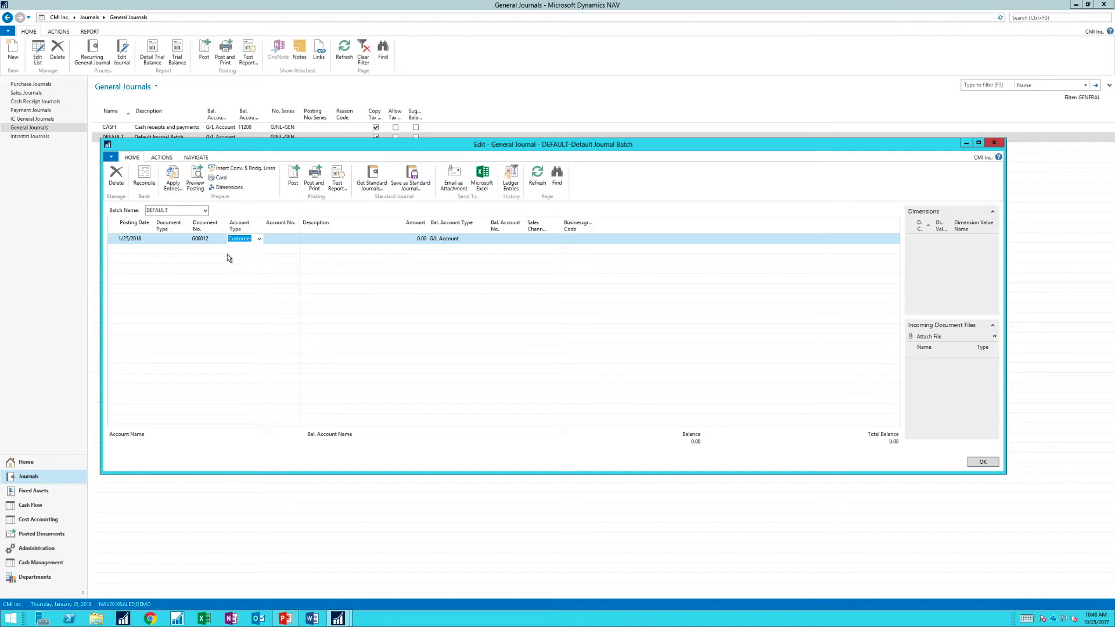
click(271, 238)
click(295, 238)
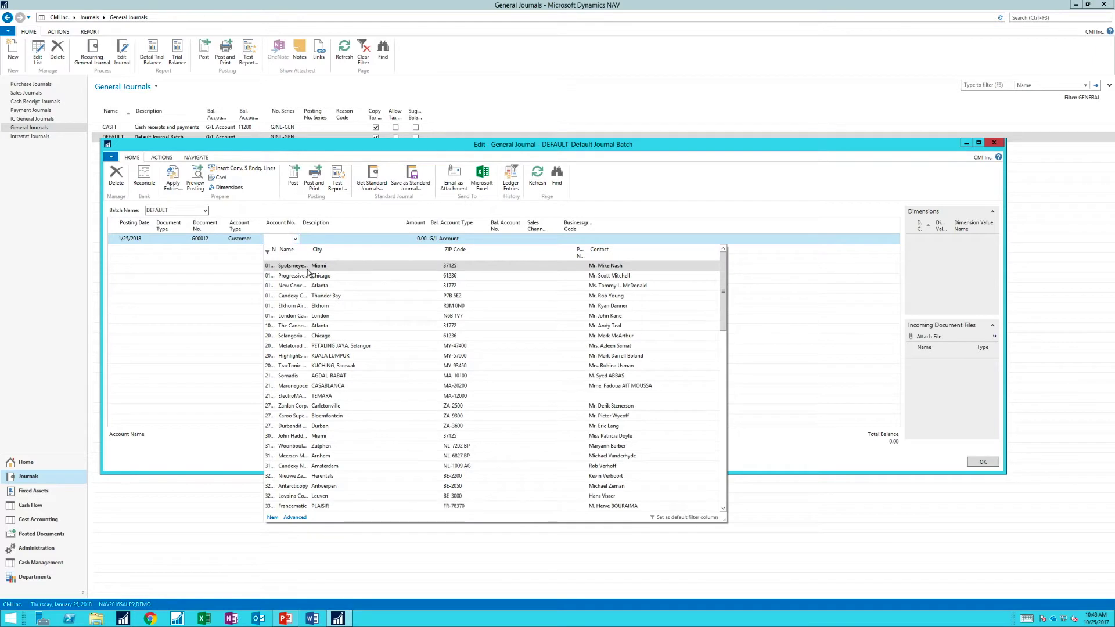
text(the)
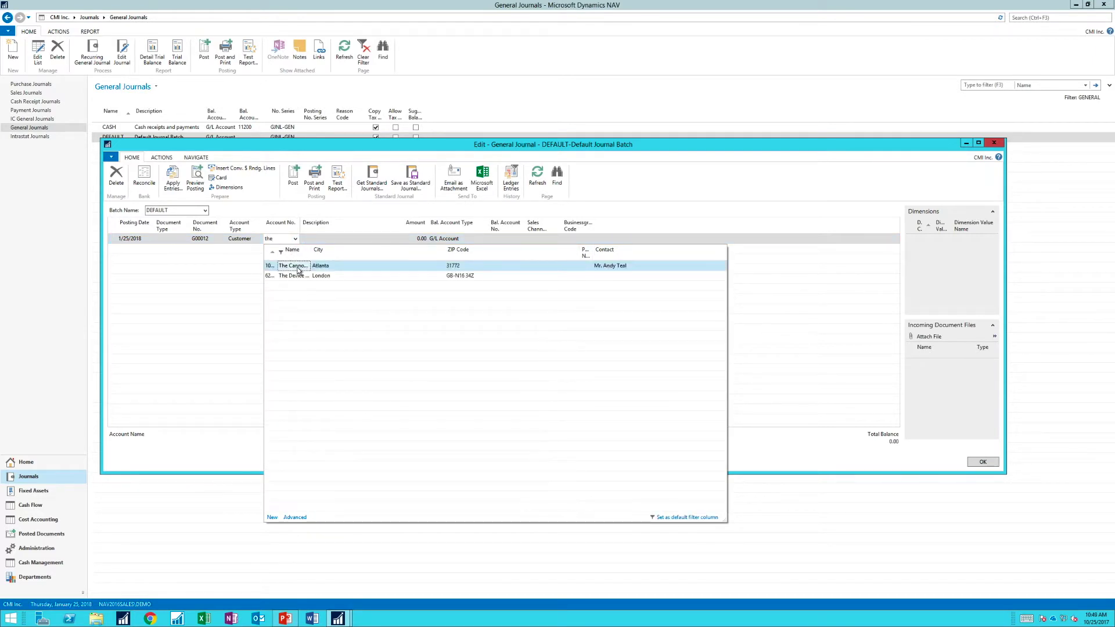
click(298, 267)
Set the amount of The Cannon Group PLC line to 5,000.
key(Tab)
key(Tab)
text(5,00)
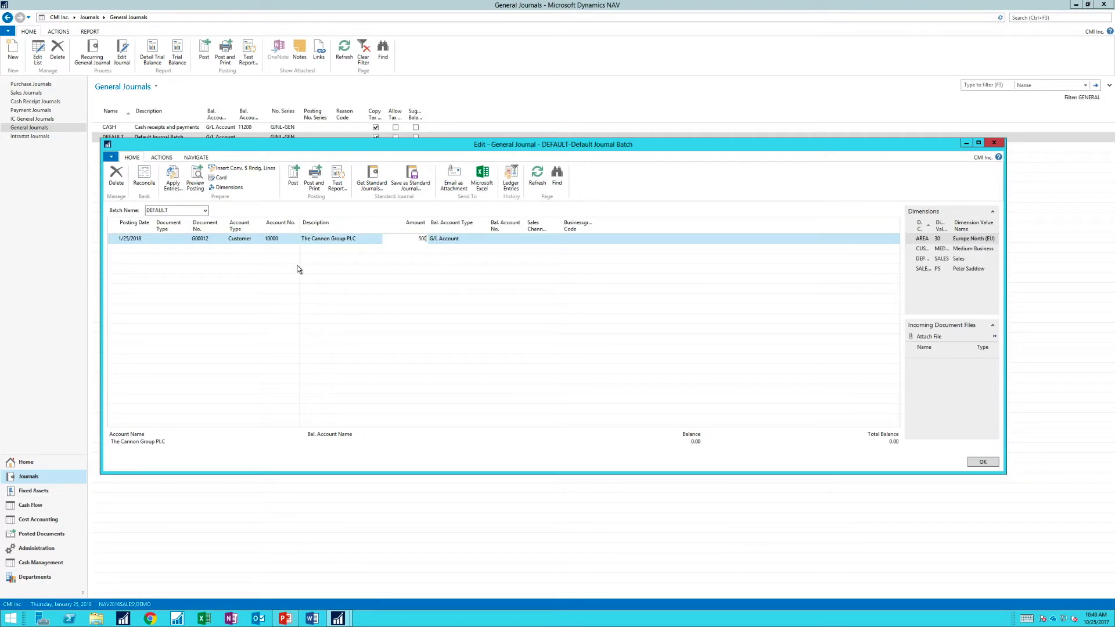
text(0)
key(Tab)
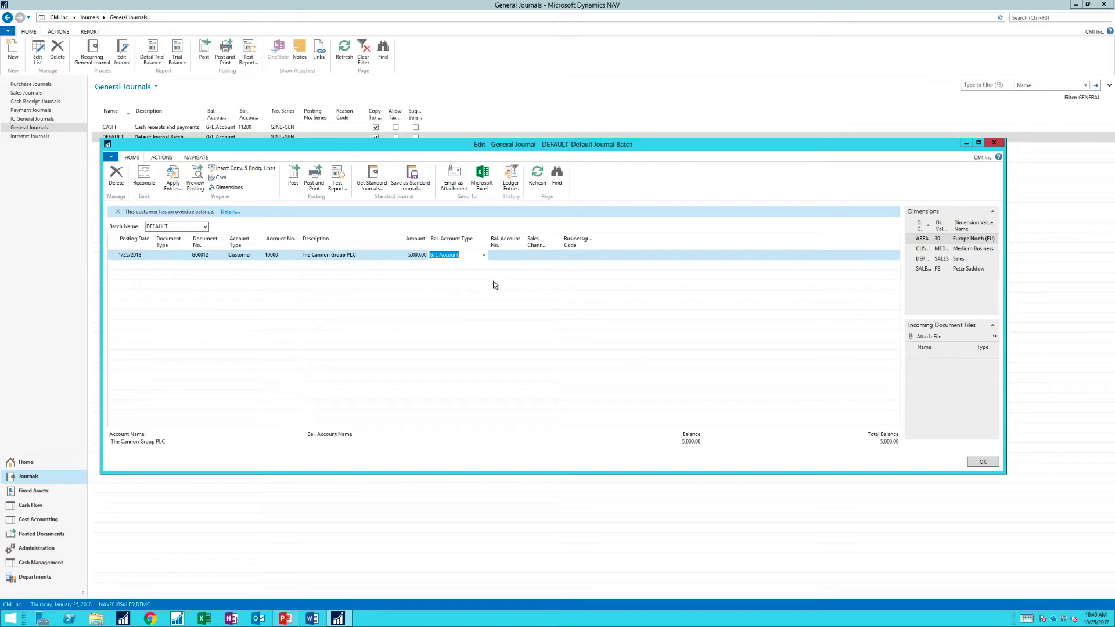
Try Vendor as the balancing account type on the customer line and set it back to G/L Account.
click(484, 255)
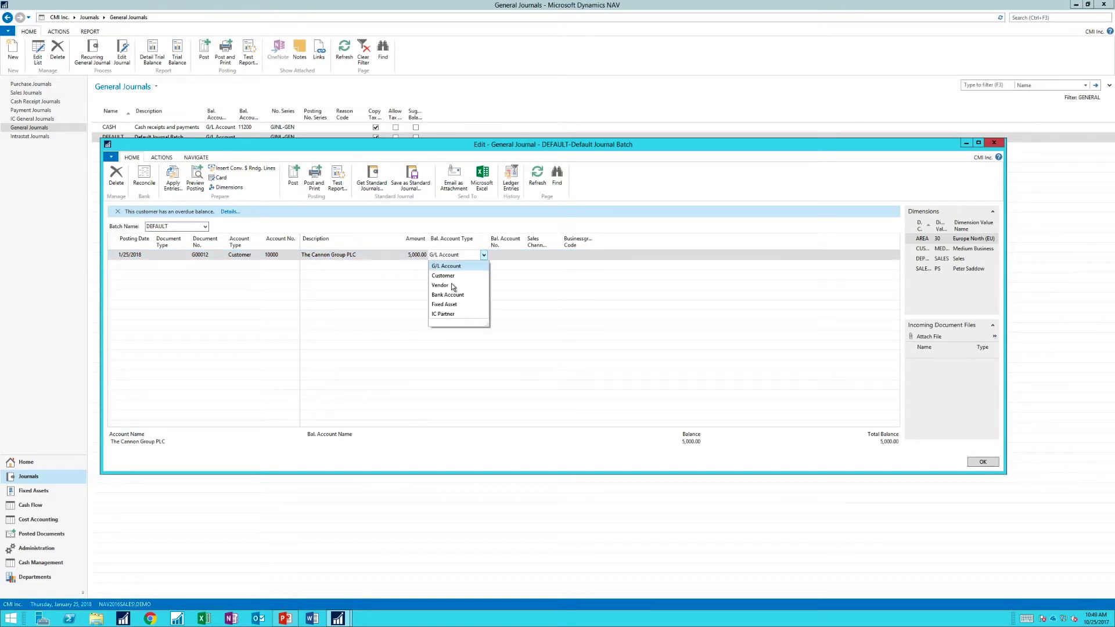
click(451, 284)
click(500, 256)
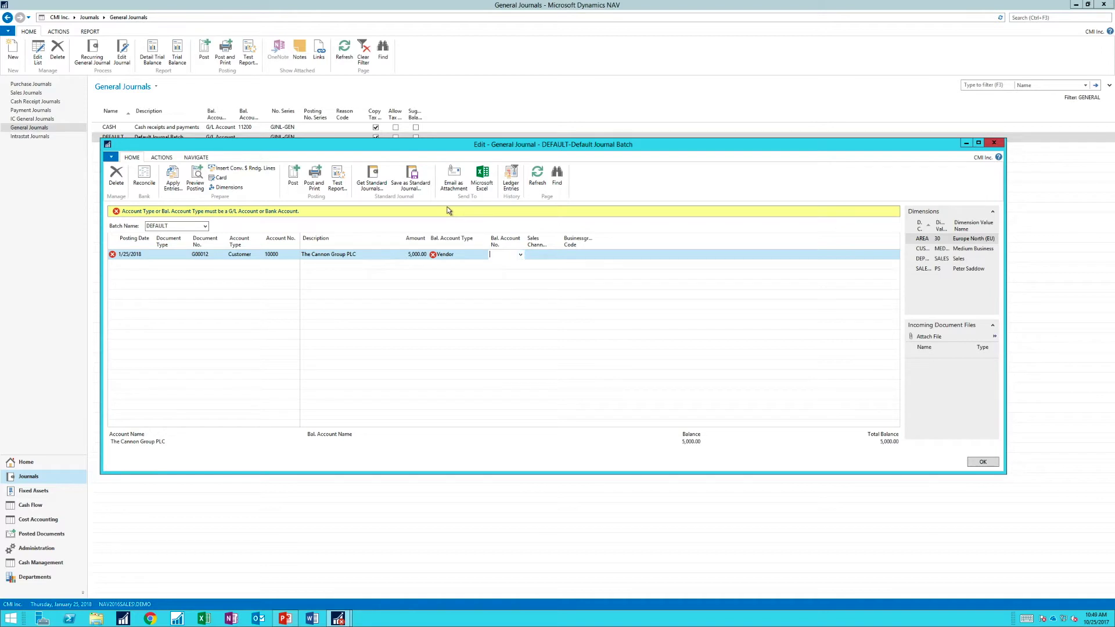
click(467, 256)
text(g)
key(Tab)
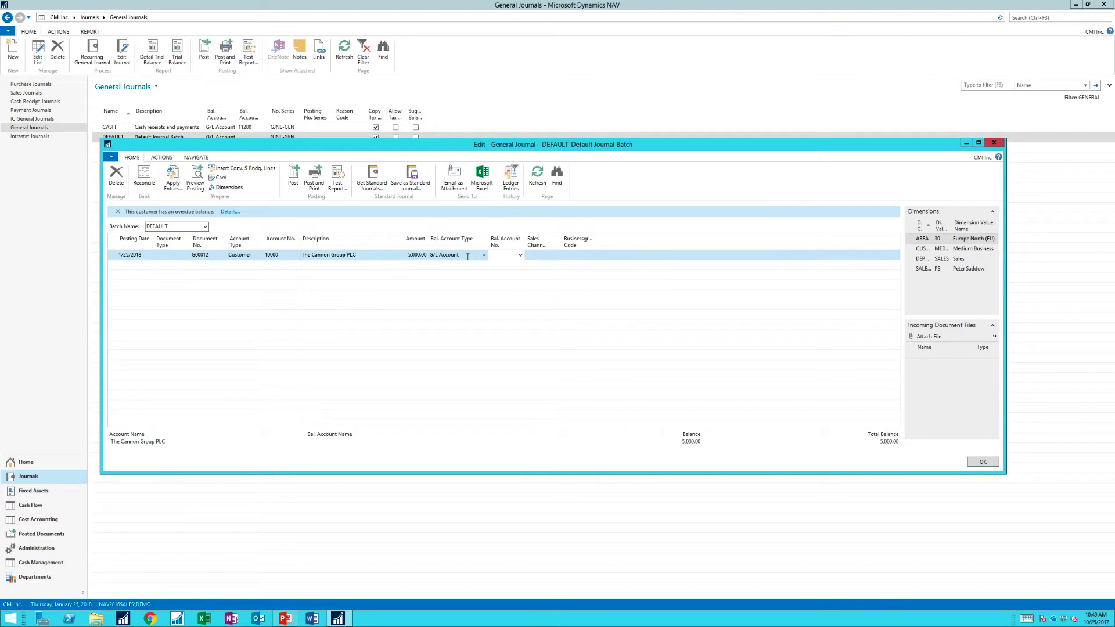
Add a second journal line with account type Vendor and London Postmaster as its account.
key(Down)
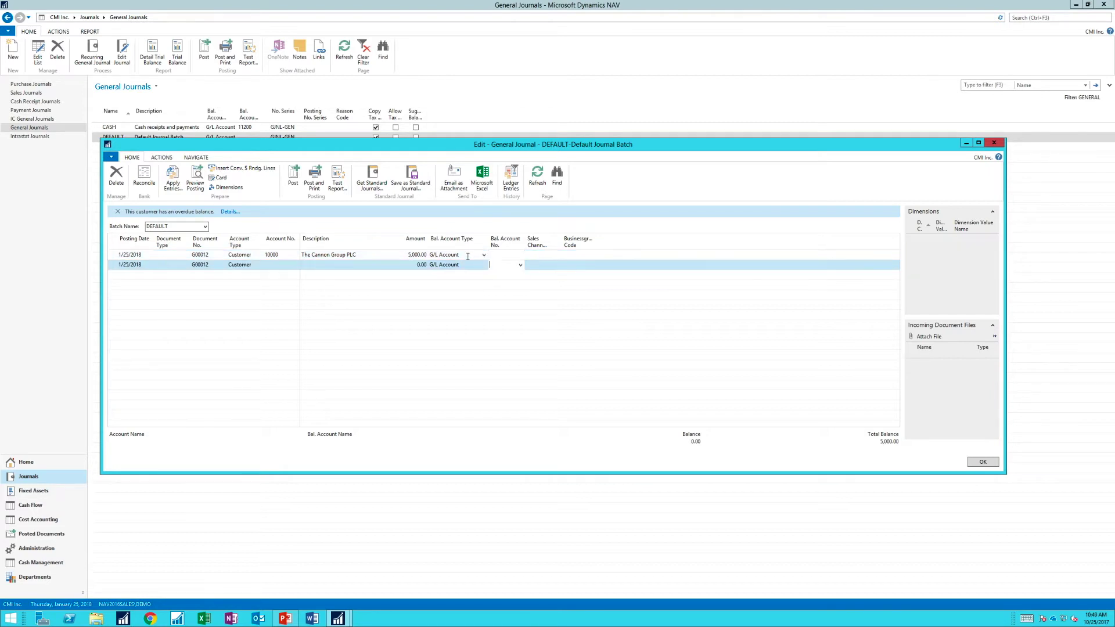
key(shift+Tab)
key(shift+Tab)
key(shift+Tab)
key(shift+Tab)
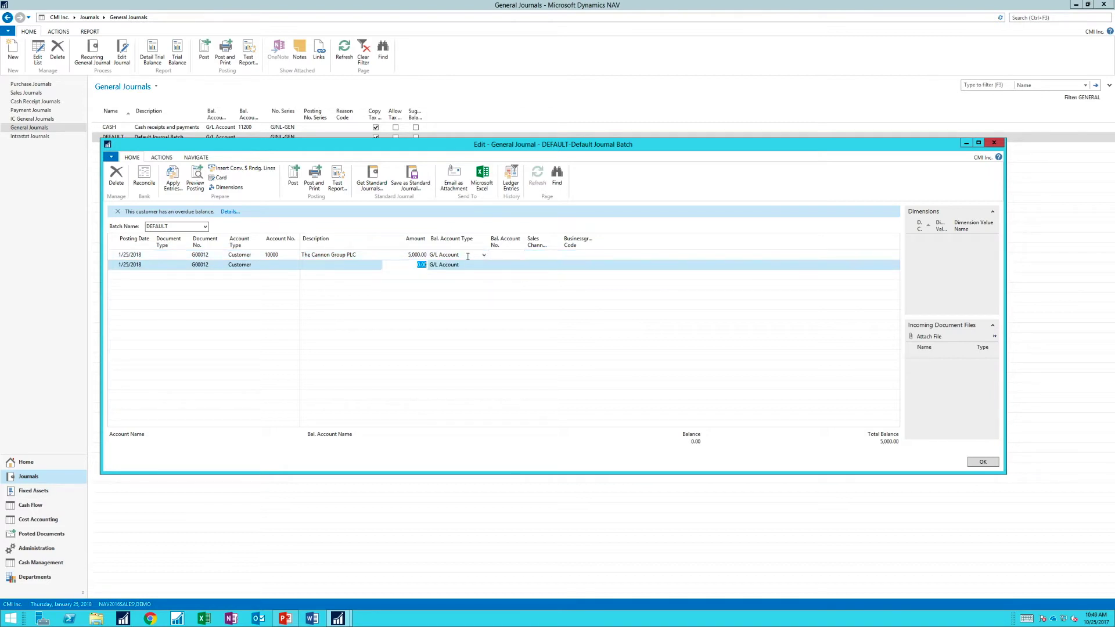
key(Up)
key(Down)
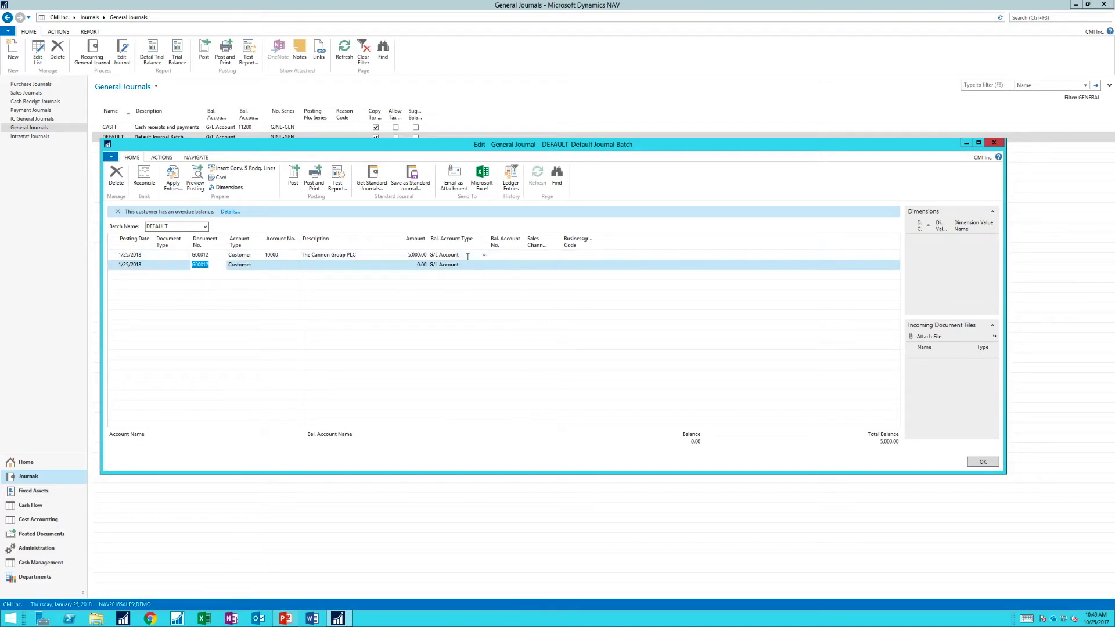
key(Tab)
text(v)
key(Tab)
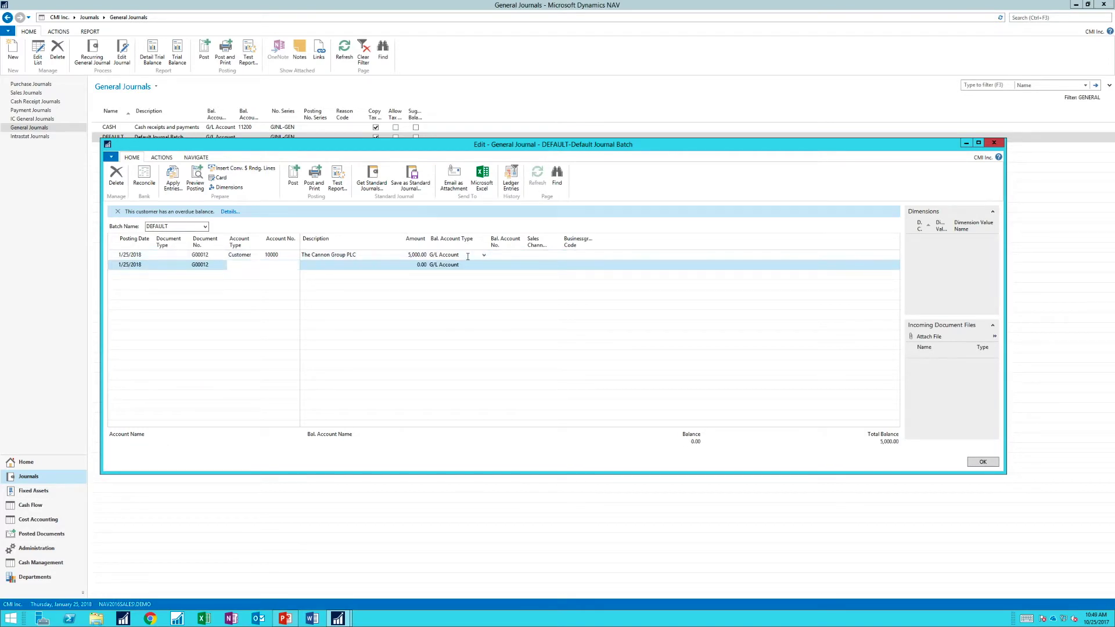
click(295, 265)
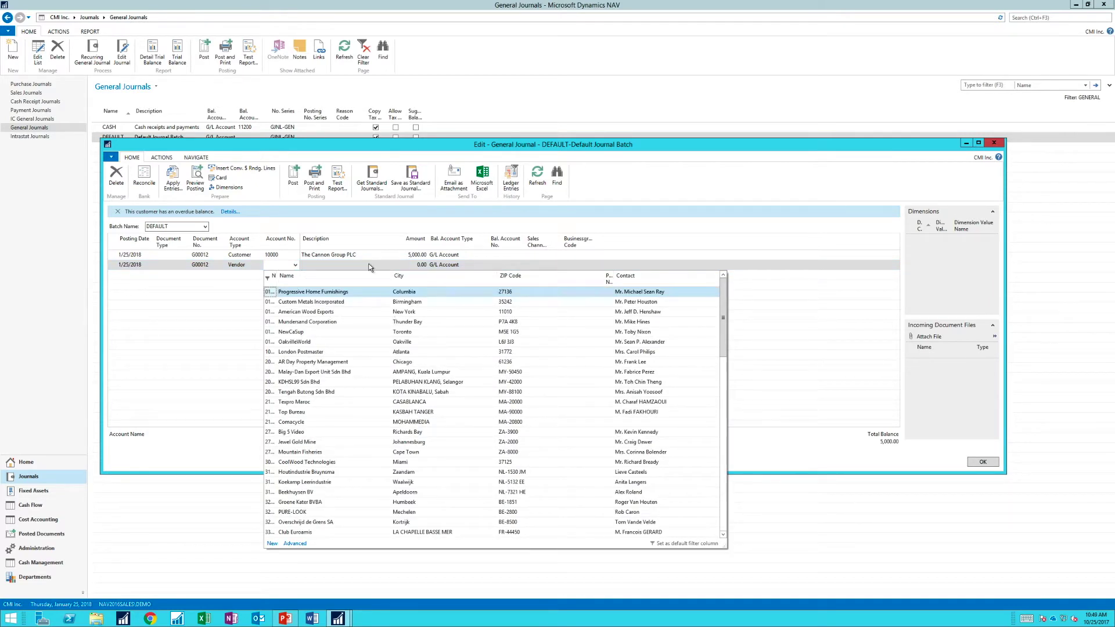
click(318, 353)
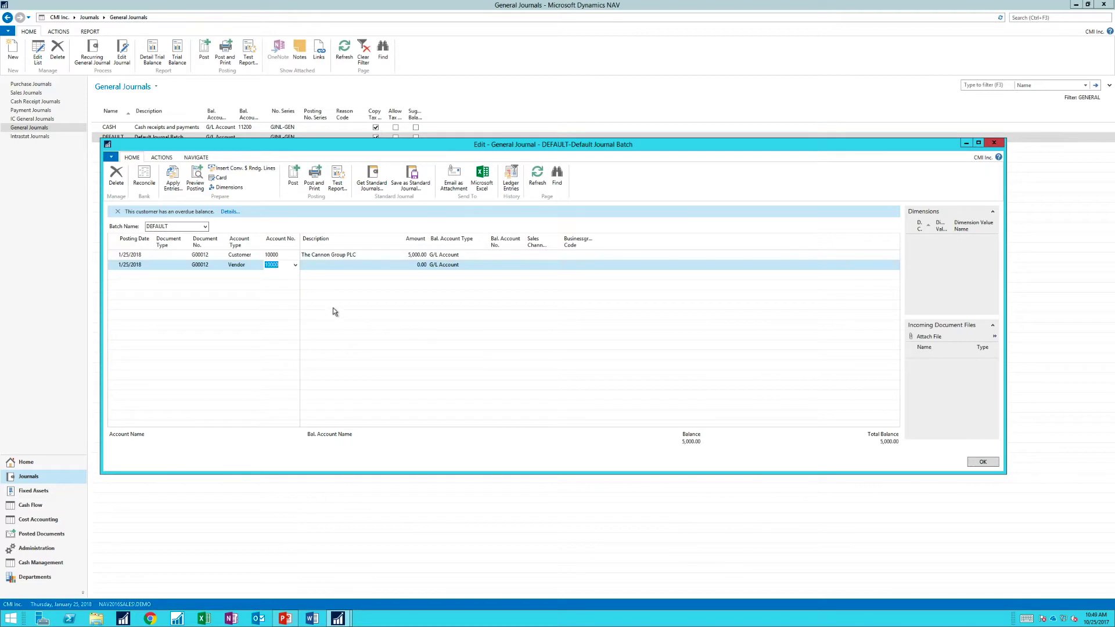
Set the amount of the London Postmaster line to -5,000.
key(Tab)
key(Tab)
key(shift+Tab)
key(Up)
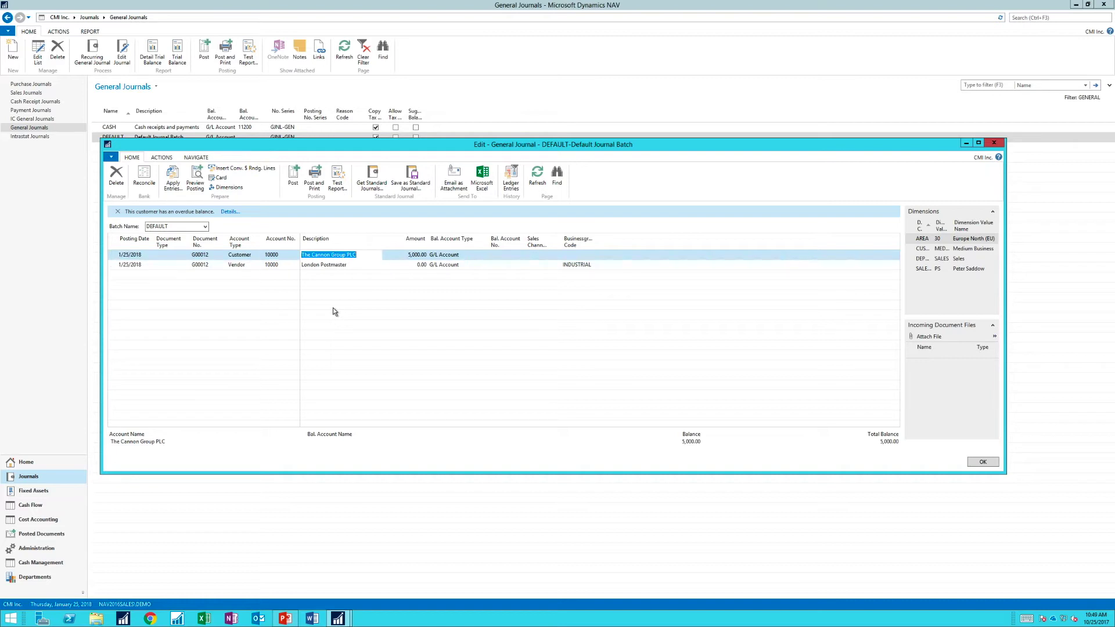
key(Down)
key(Tab)
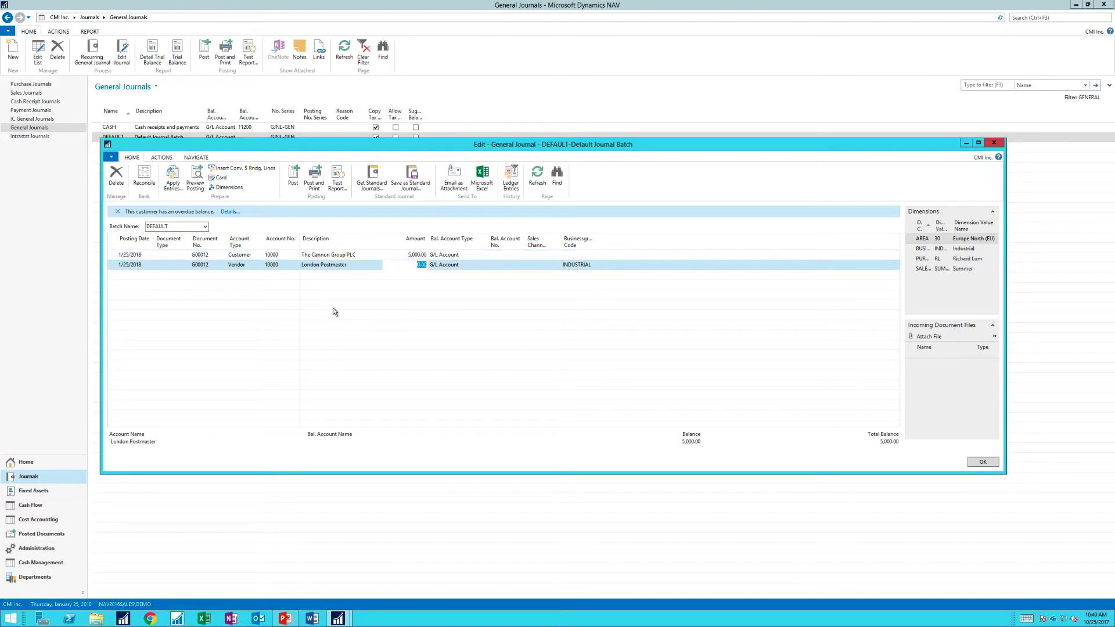
text(-)
text(5,00)
text(0)
key(Tab)
Compare the document numbers, accounts and balances of the customer and vendor journal lines.
key(Up)
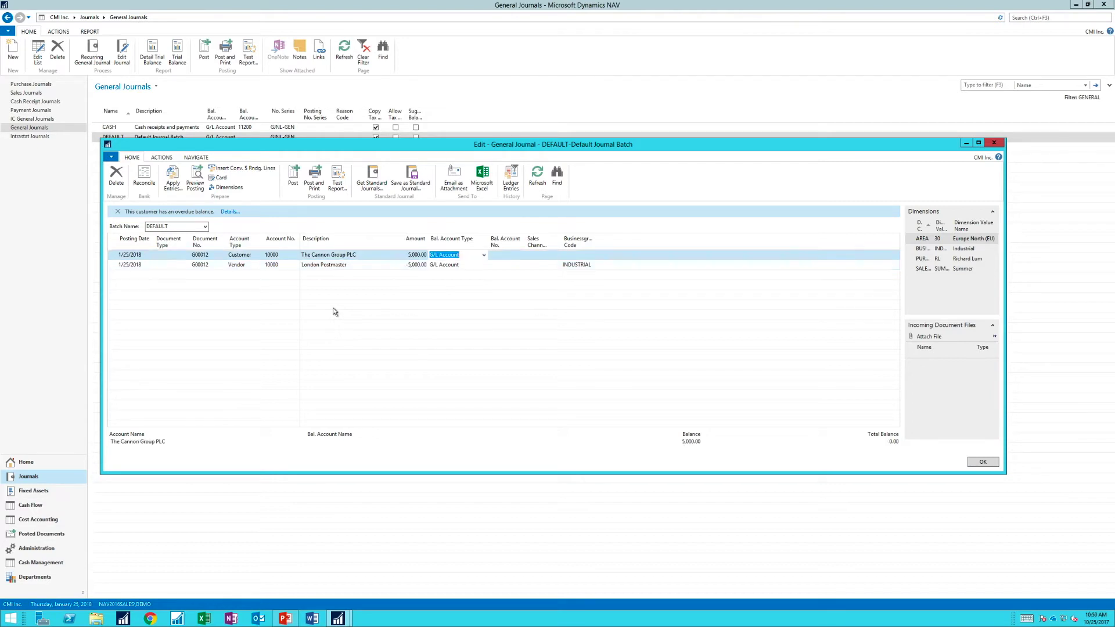
key(Down)
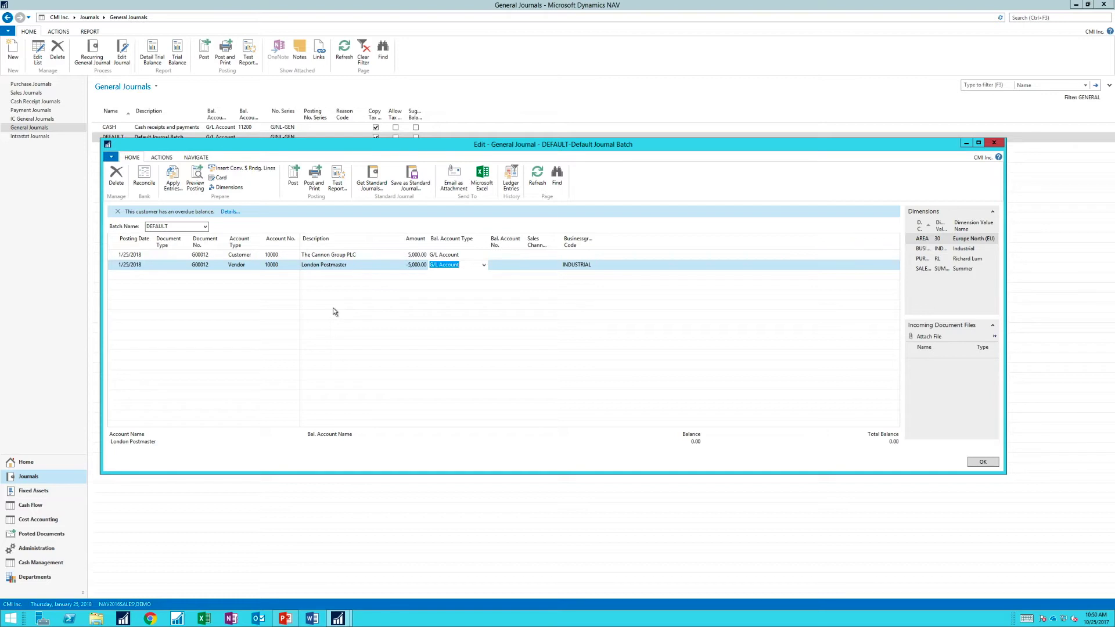
key(Up)
key(shift+Tab)
key(shift+Tab)
key(shift+Tab)
key(shift+Tab)
key(shift+Tab)
key(shift+Tab)
key(Tab)
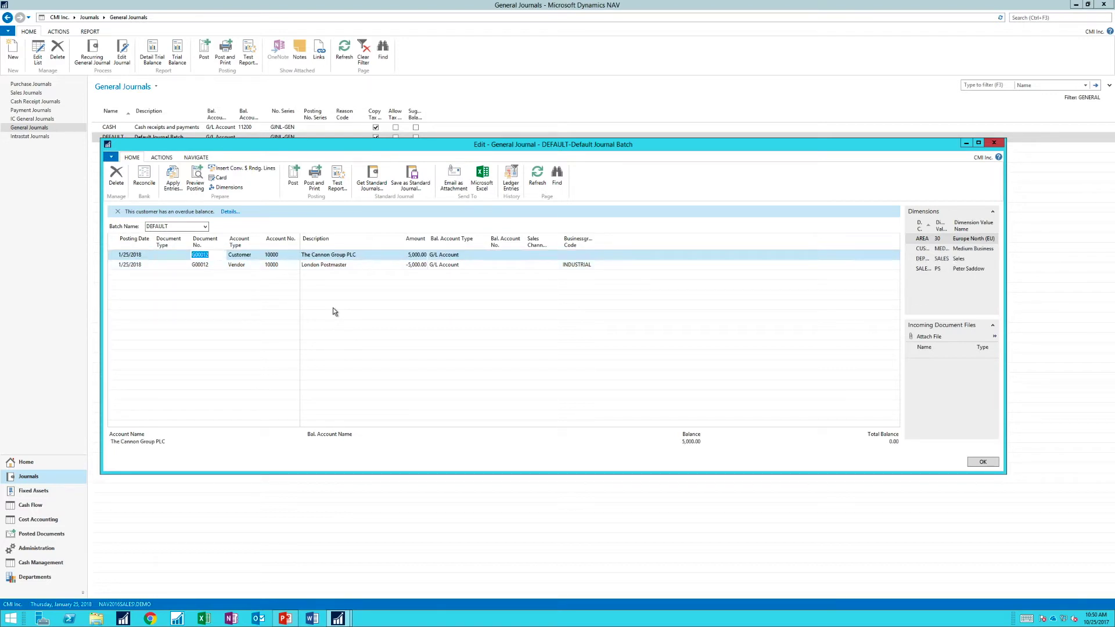
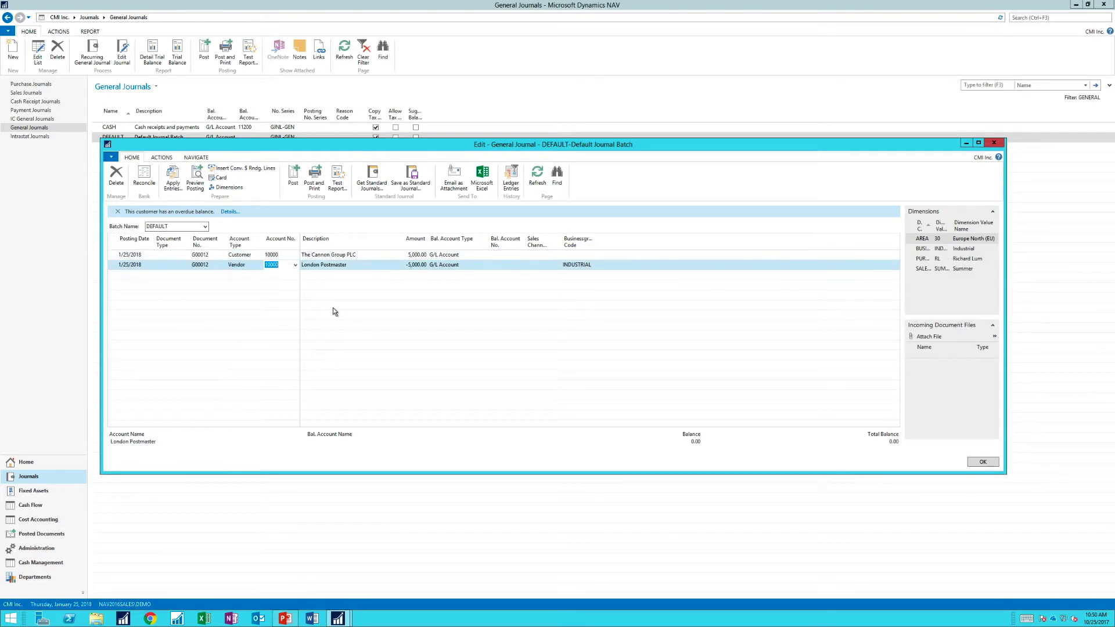
key(Up)
key(Down)
Post the two journal lines and close the general journal.
click(294, 174)
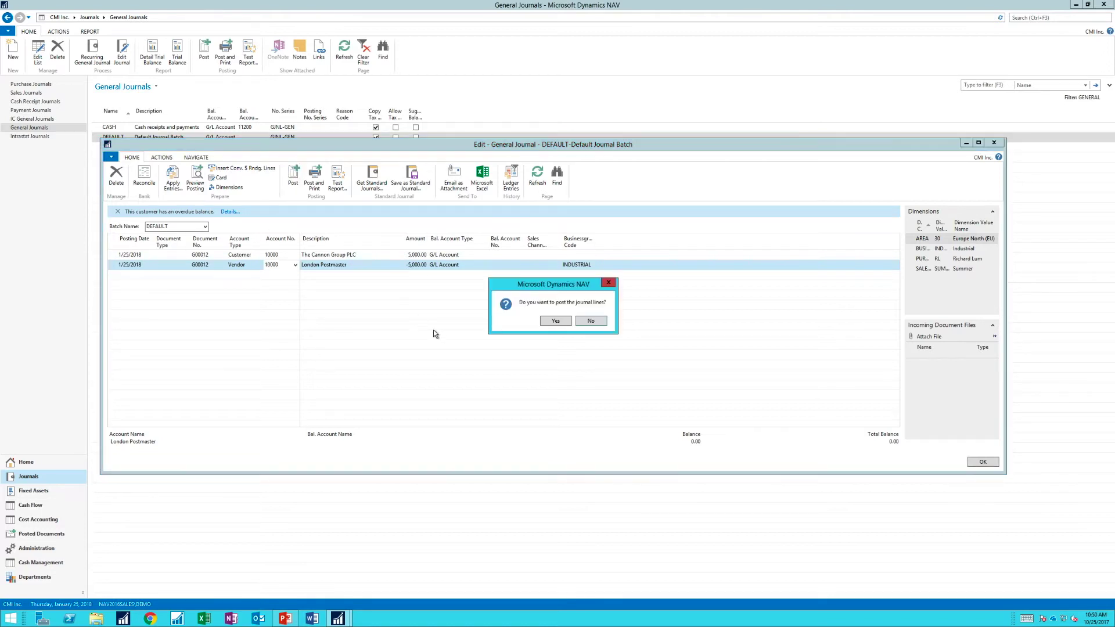
click(553, 321)
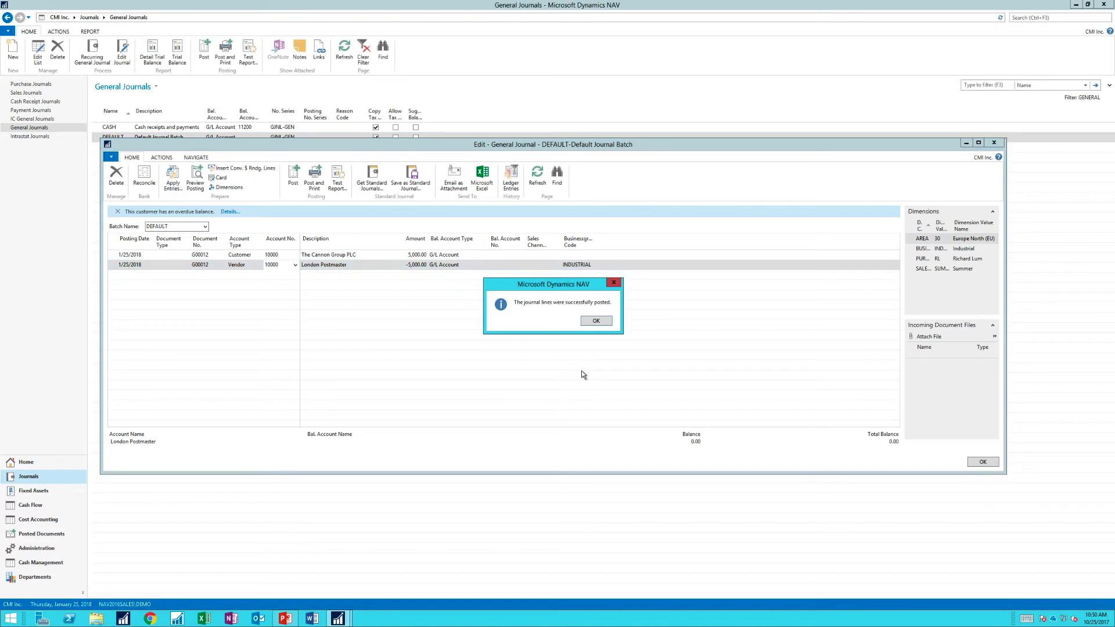
click(595, 320)
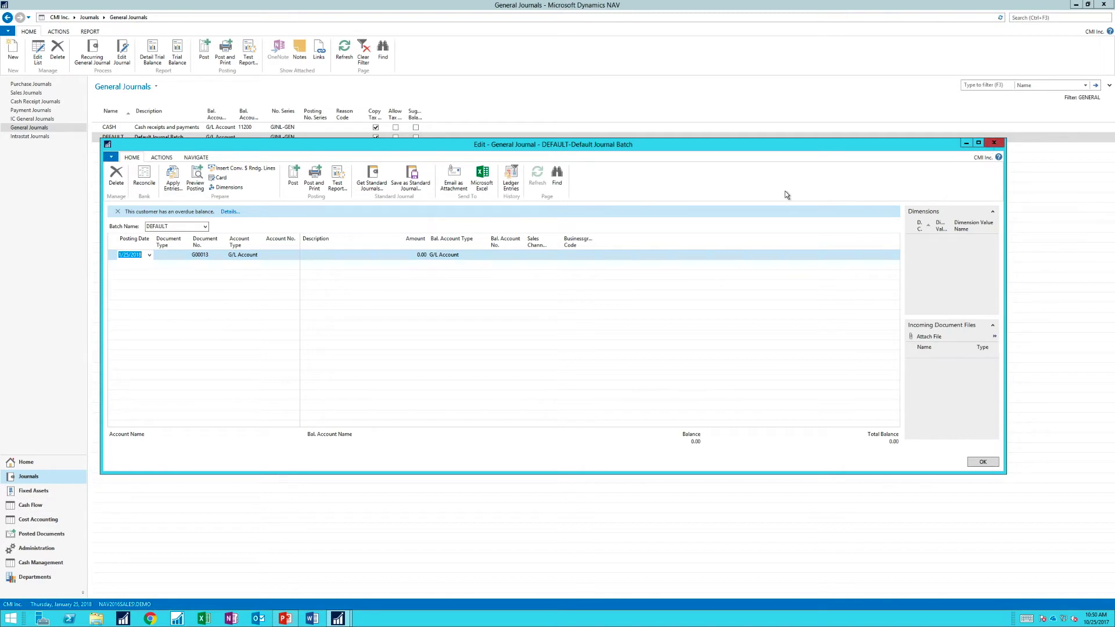
key(Escape)
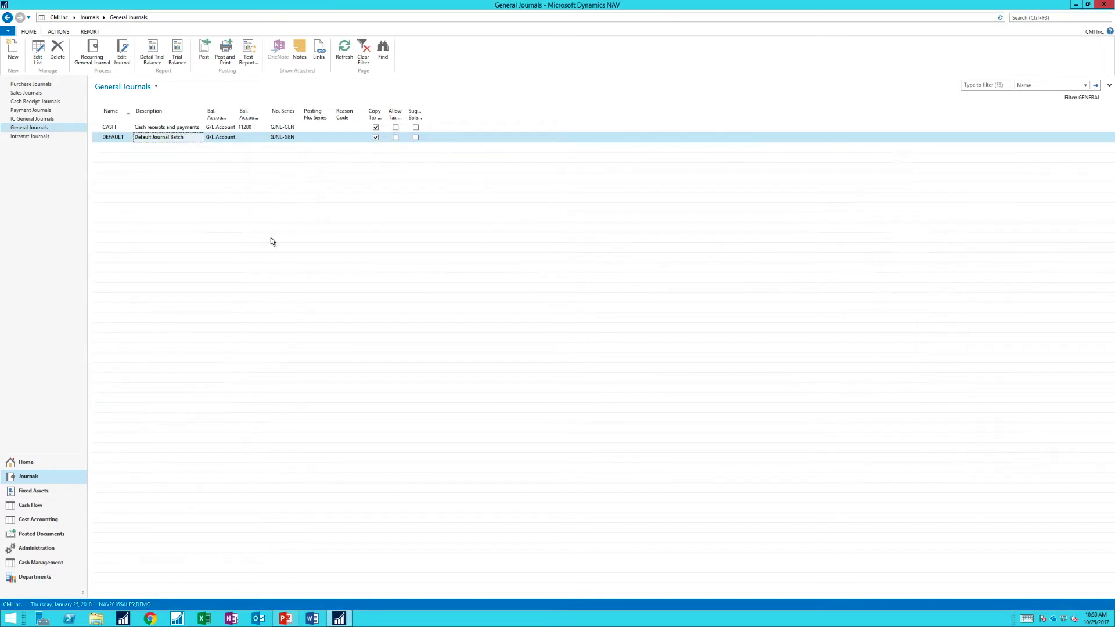
Open the Customers Domestic G/L account card for editing from the Chart of Accounts.
click(27, 462)
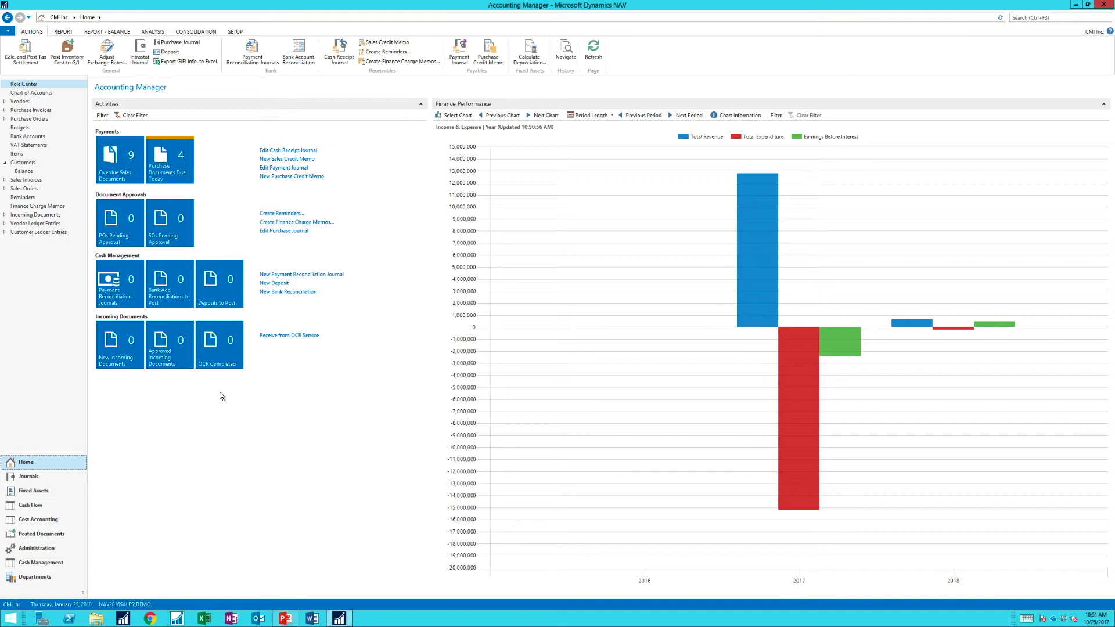
click(41, 93)
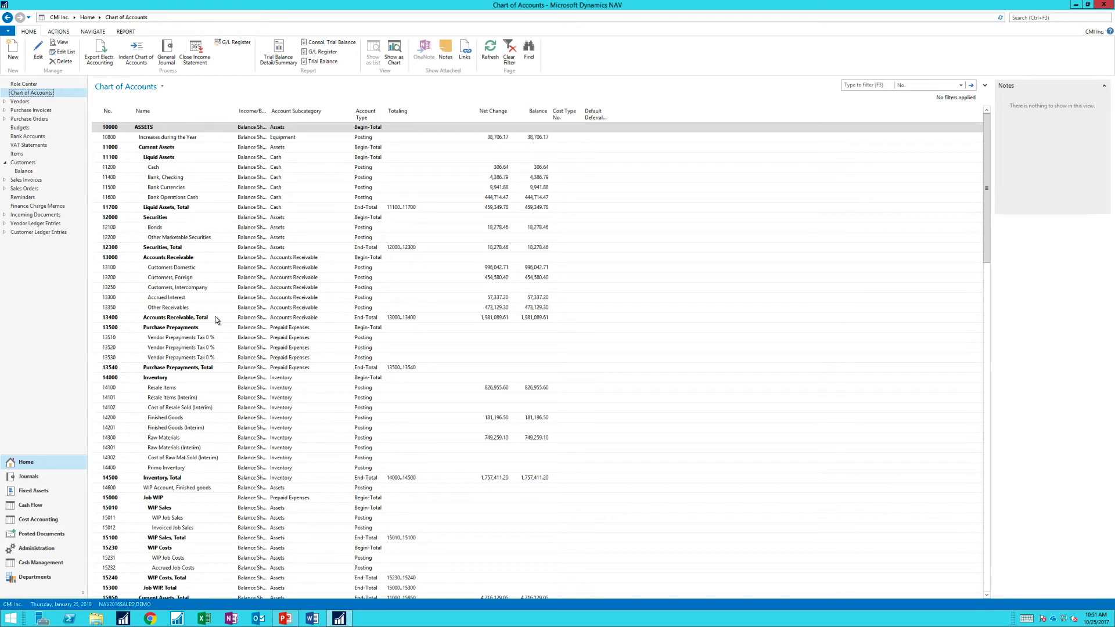
scroll(216, 319, down, 1)
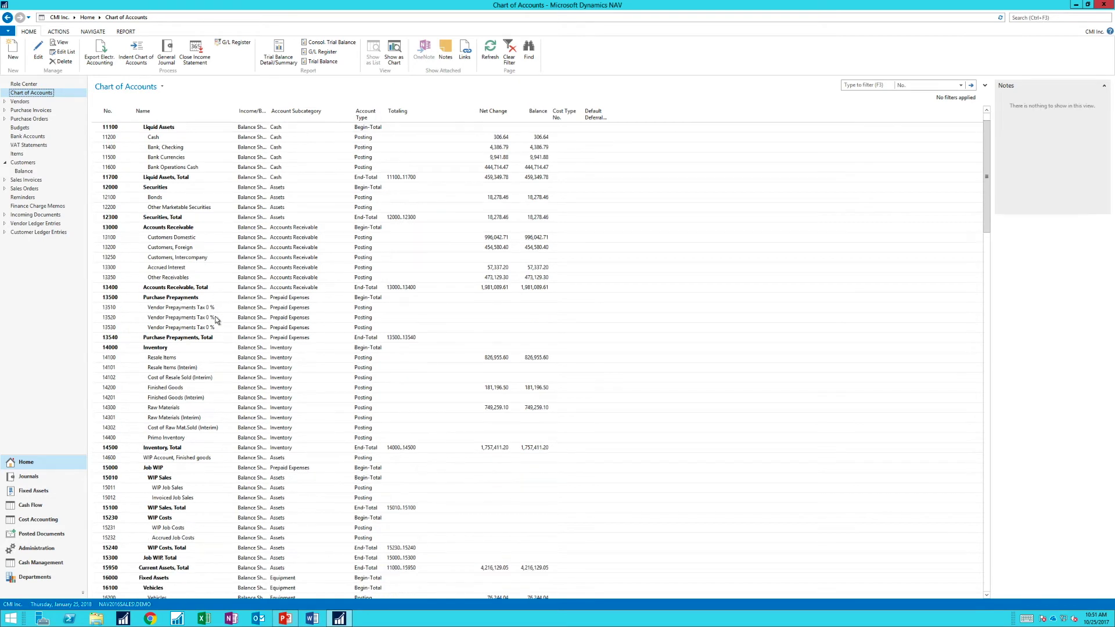
click(190, 239)
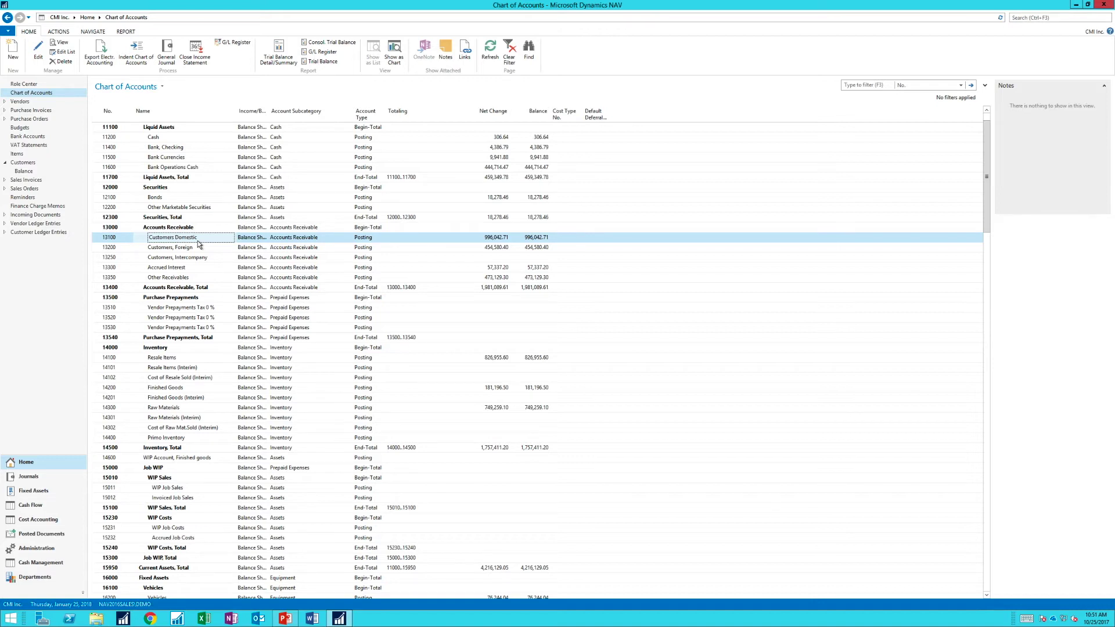
click(38, 51)
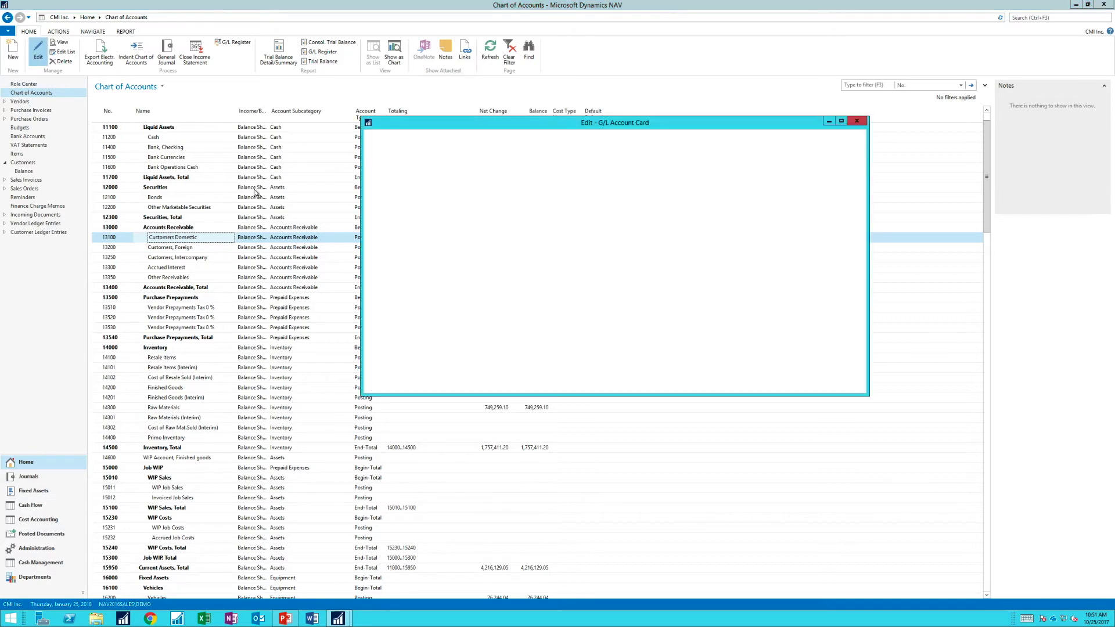
drag(555, 129, 416, 276)
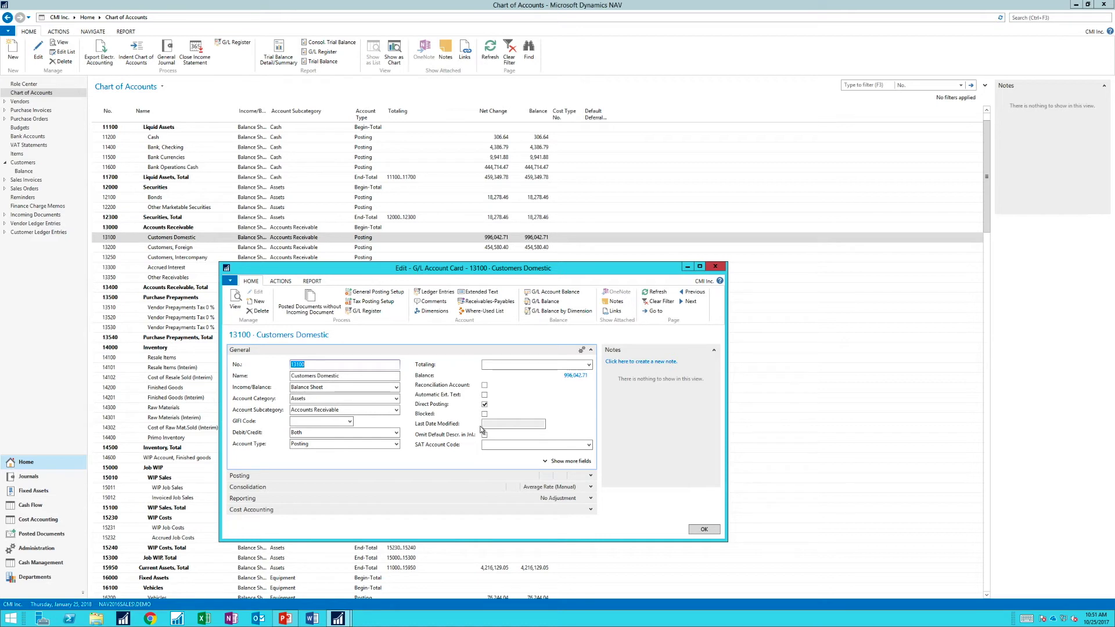
Turn off Direct Posting on the Customers Domestic G/L account card.
click(484, 405)
mouse_move(449, 406)
click(485, 405)
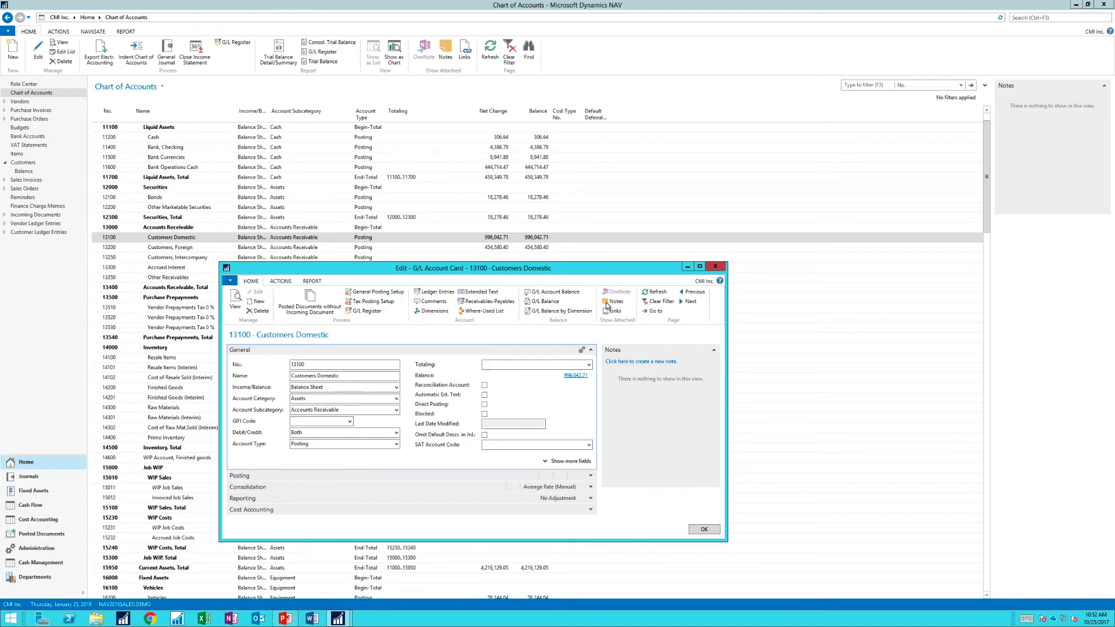
Close the G/L account card and open the DEFAULT general journal batch for editing.
click(714, 268)
click(79, 477)
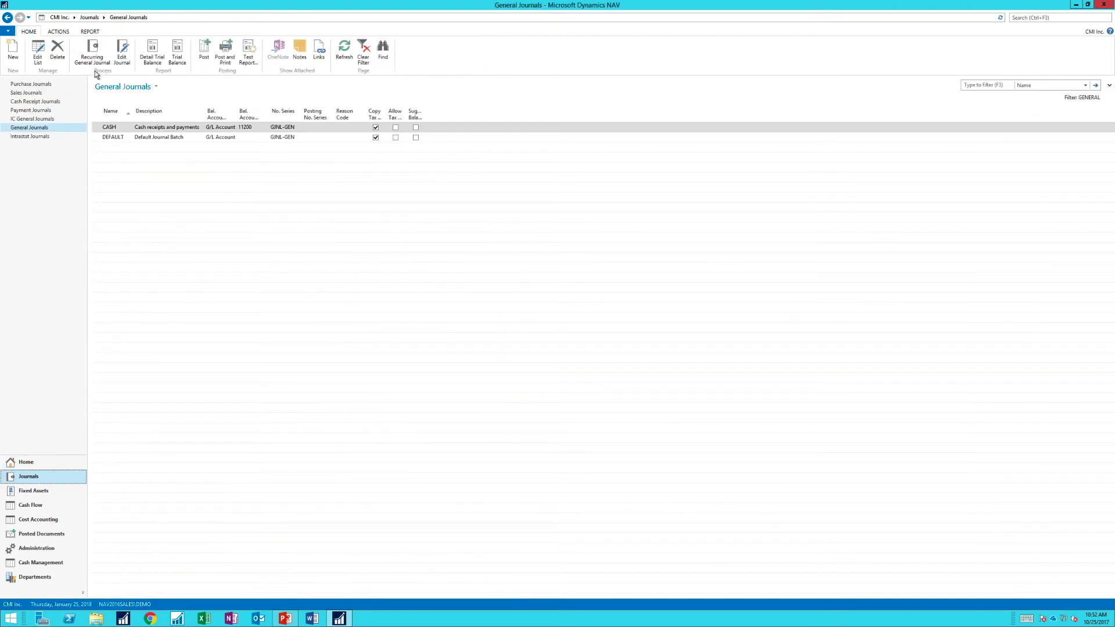
click(122, 53)
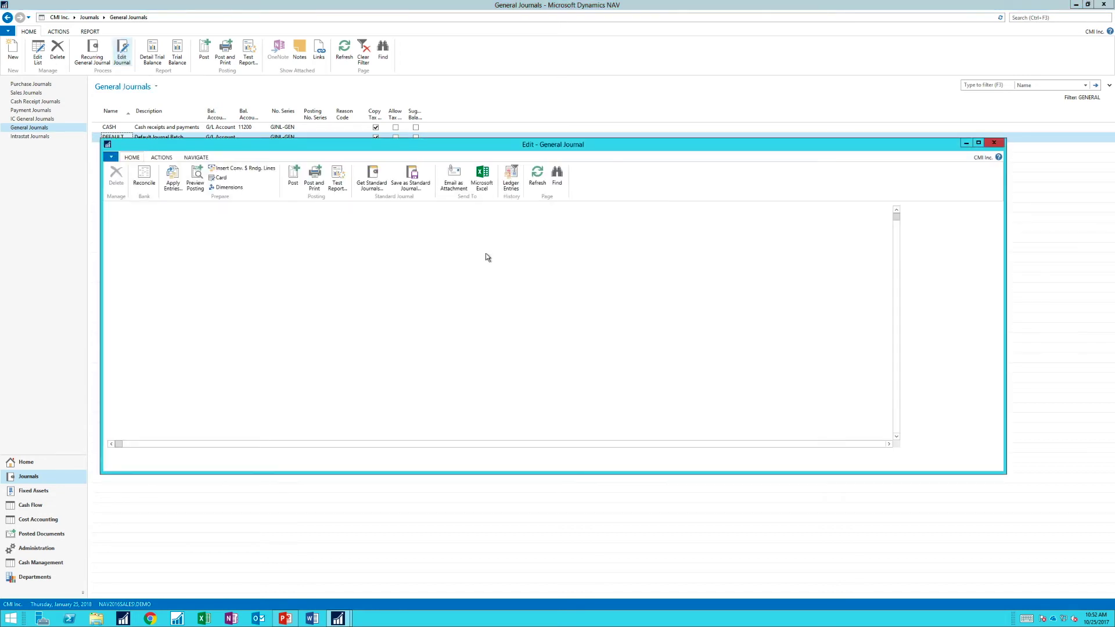
key(Tab)
key(Tab)
key(Tab)
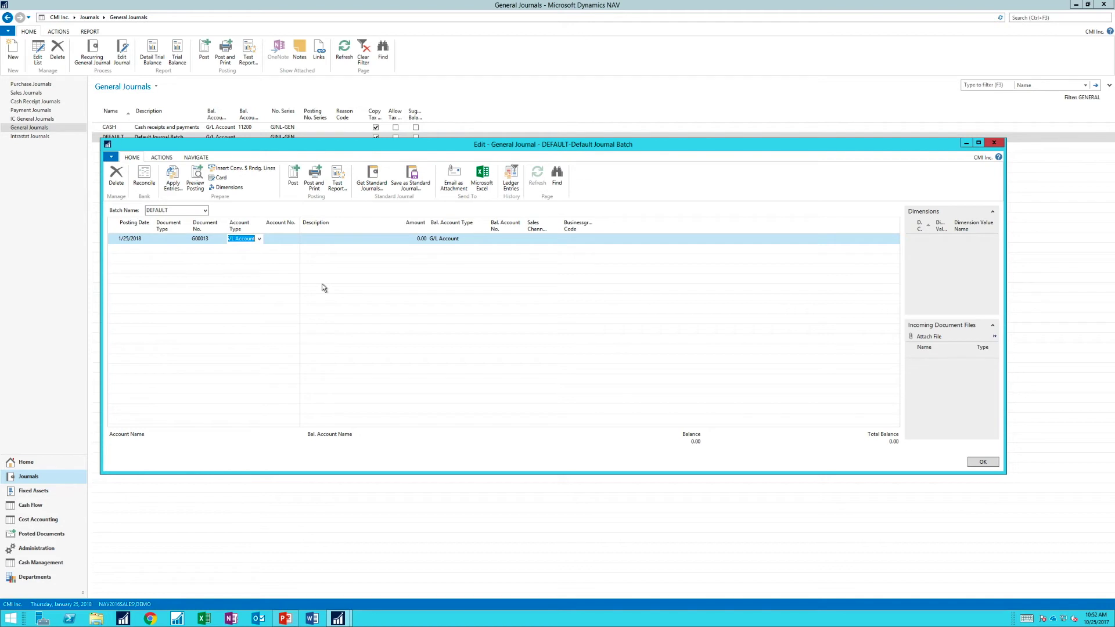
Try to enter the Customers Domestic G/L account on the journal line, then discard the unsaved changes.
click(295, 239)
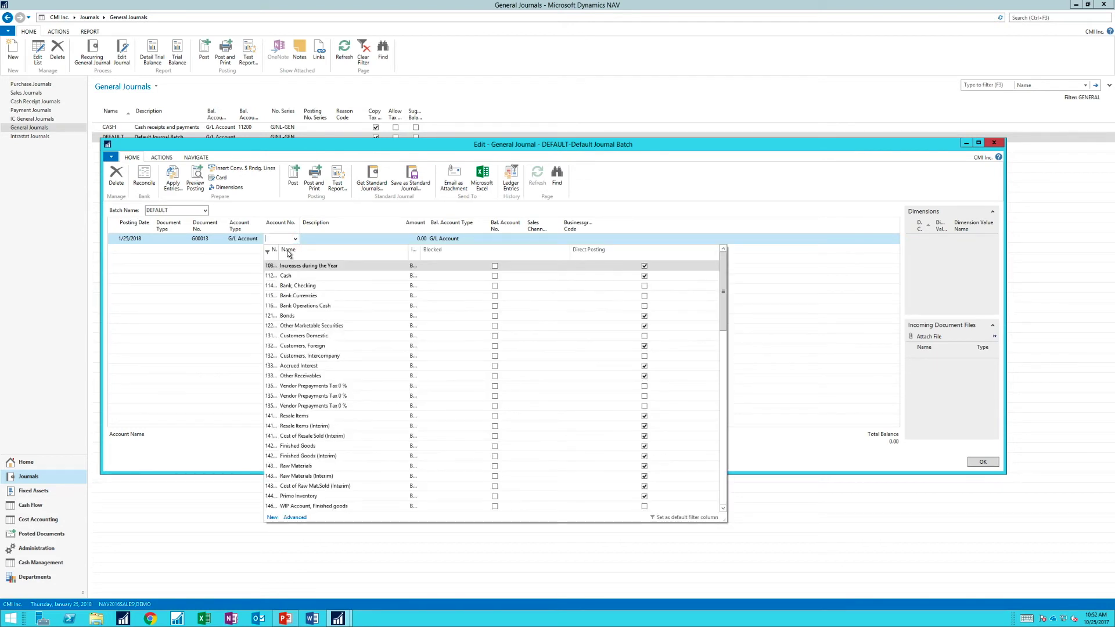
drag(289, 253, 349, 254)
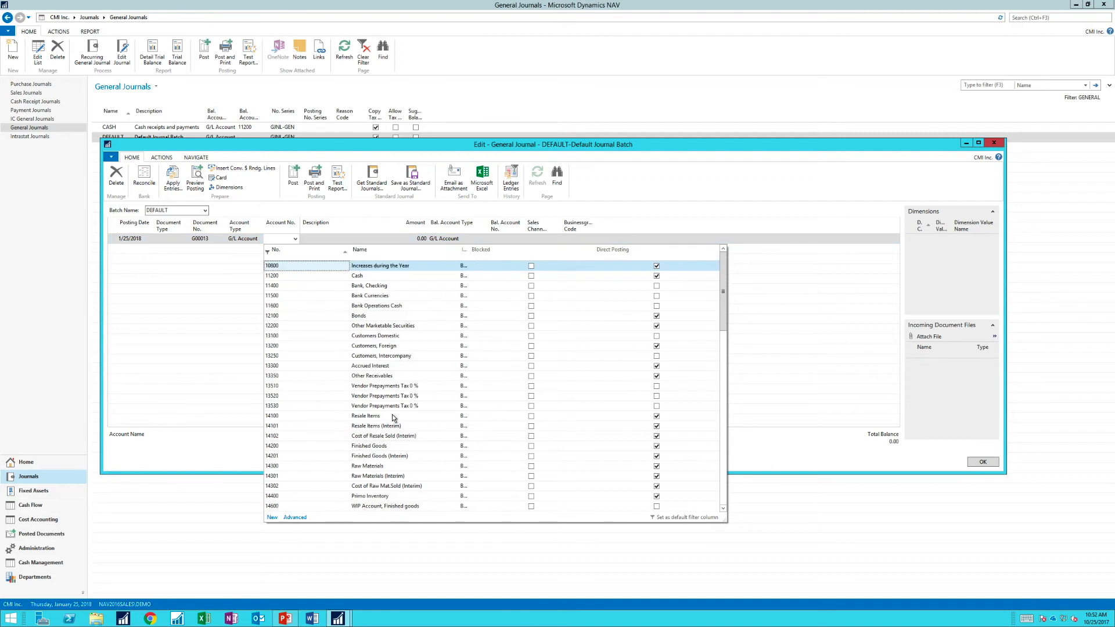
scroll(391, 413, down, 4)
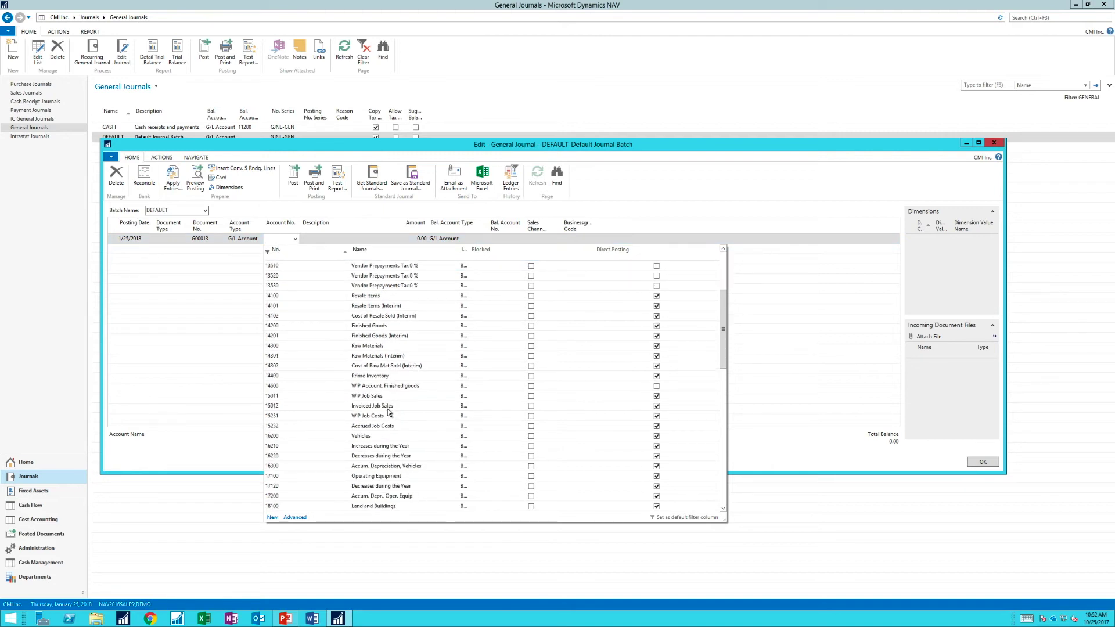
scroll(393, 355, down, 5)
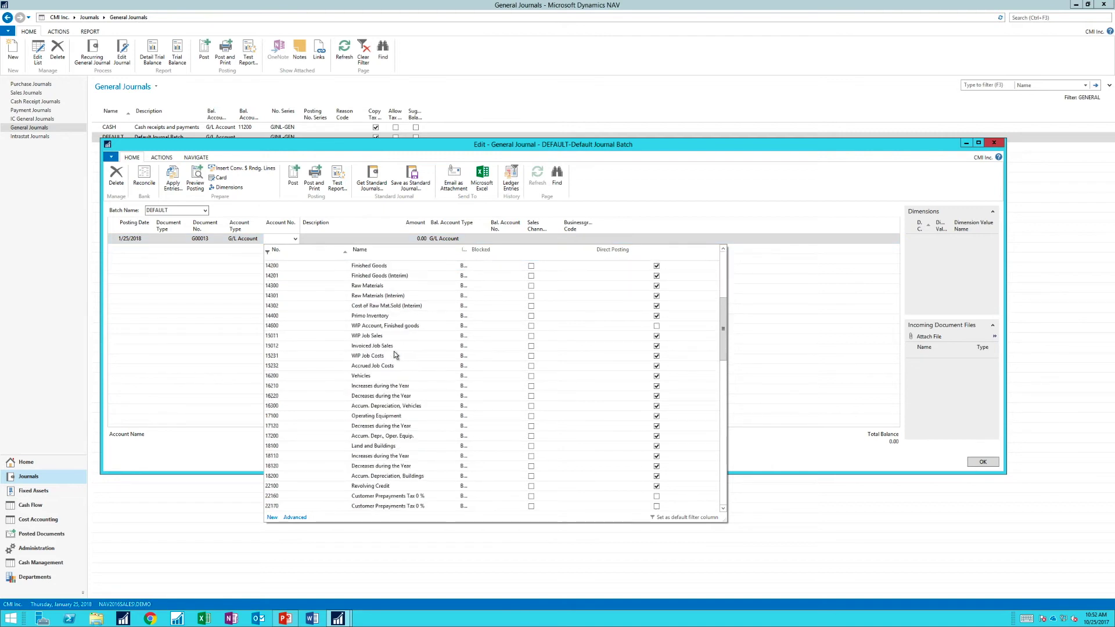
scroll(393, 352, up, 4)
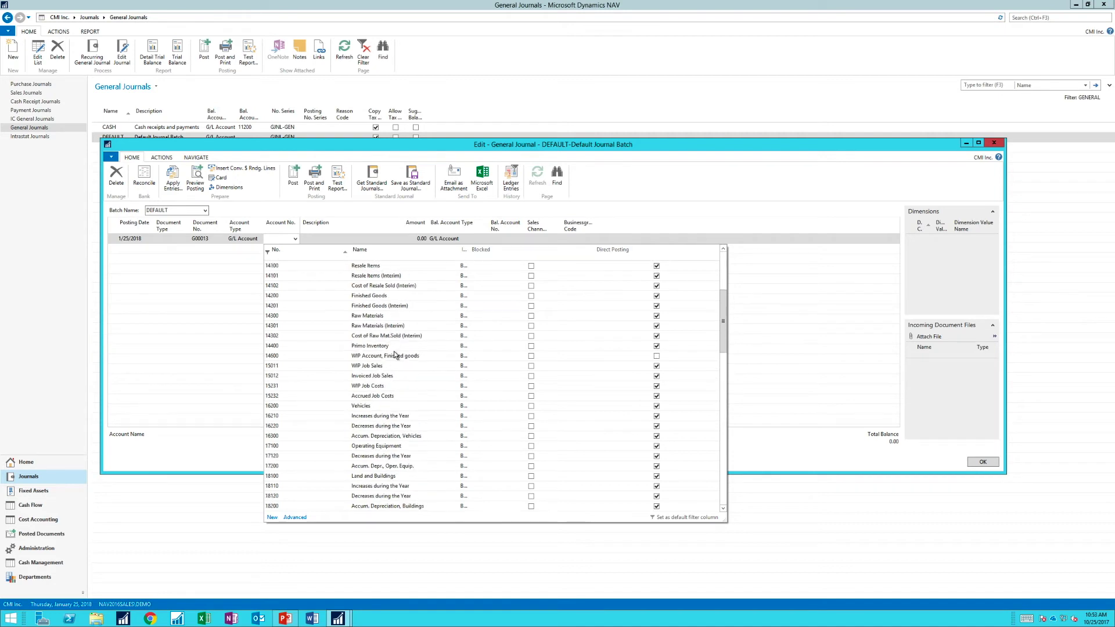
scroll(394, 351, up, 5)
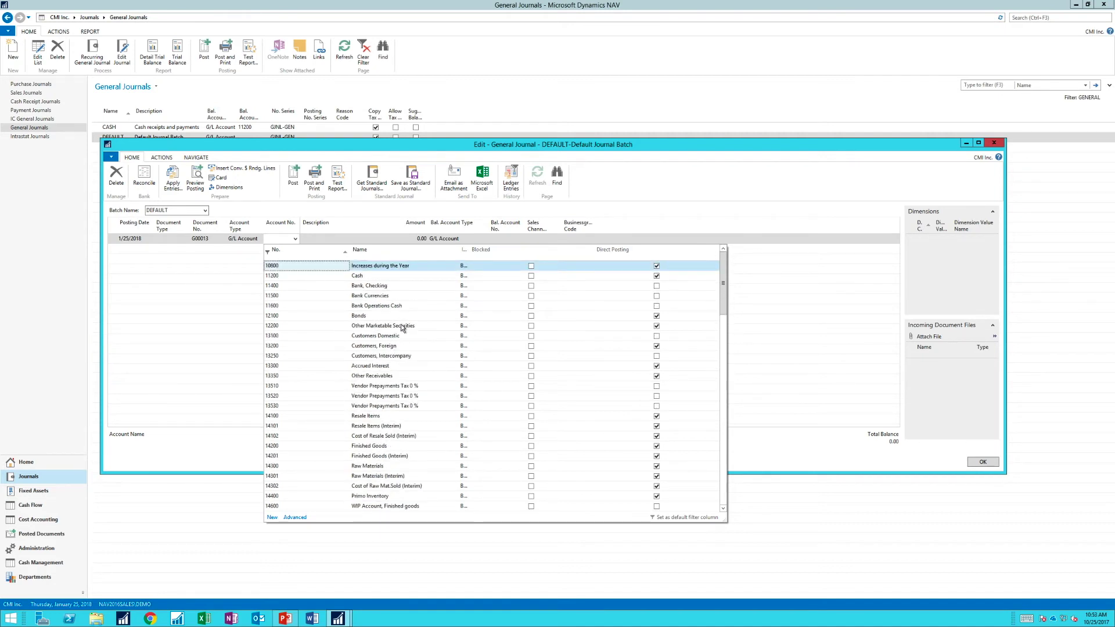
click(395, 337)
key(Tab)
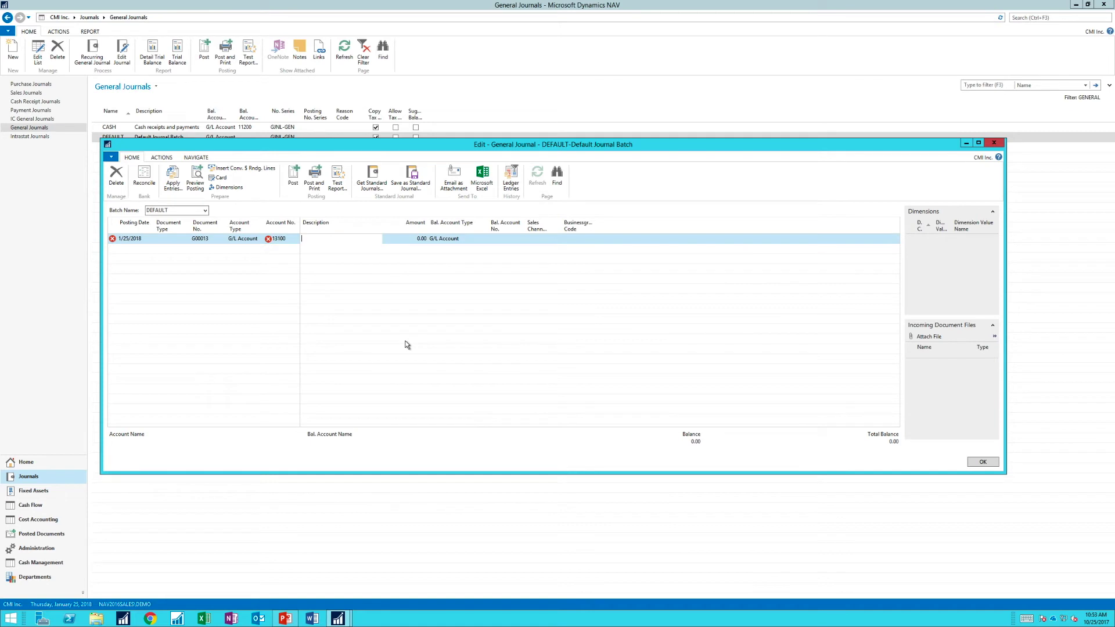
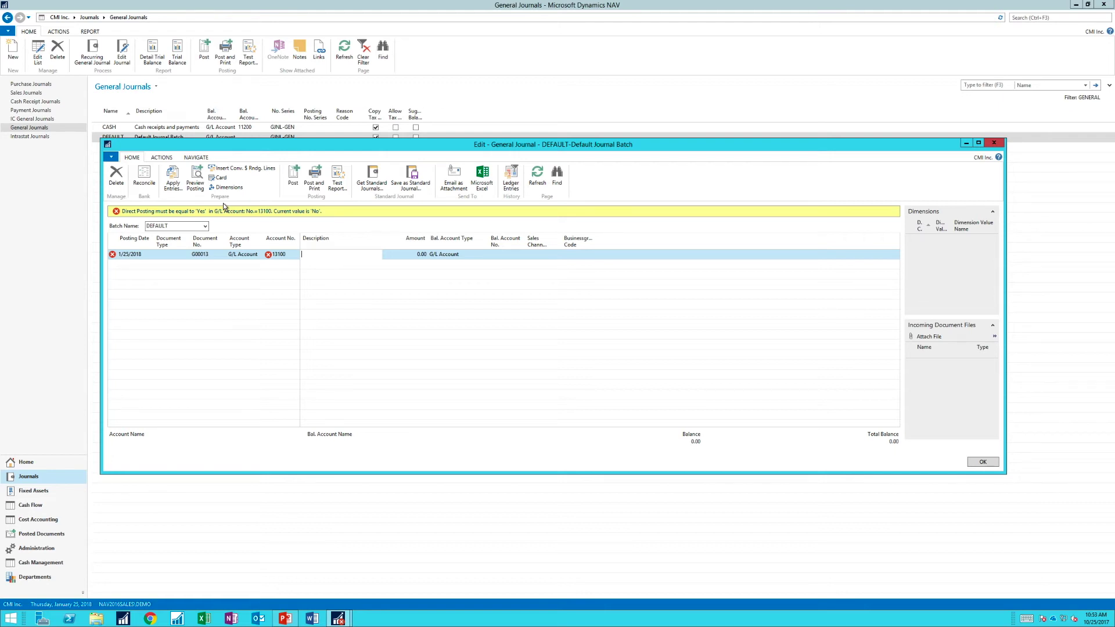
key(Escape)
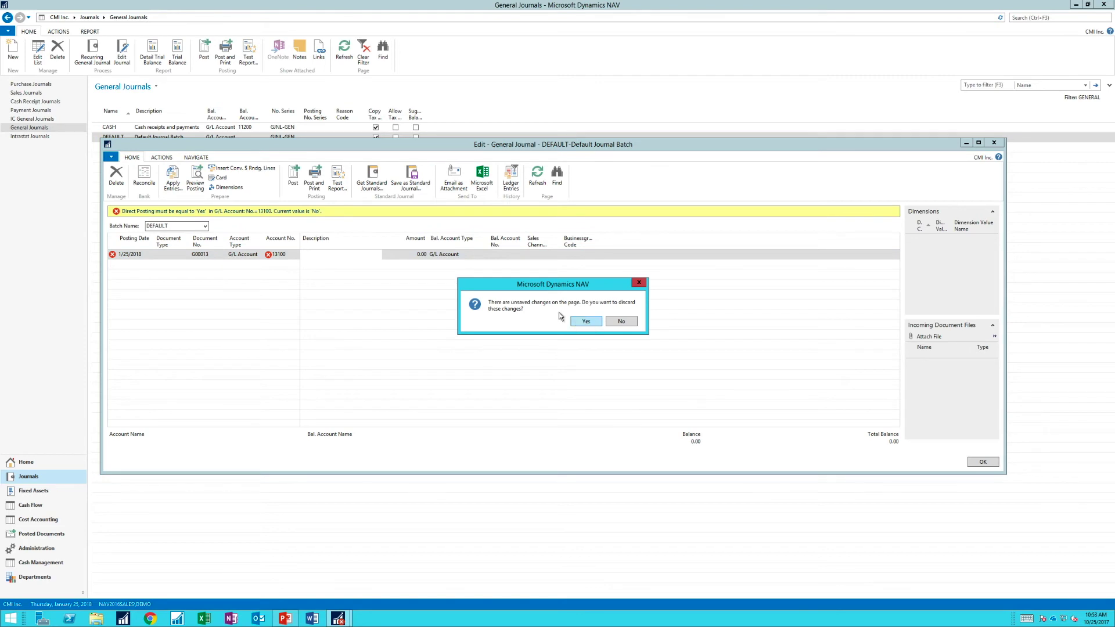
click(586, 321)
Set the journal line's account type to Customer and choose The Cannon Group PLC as the account.
click(258, 239)
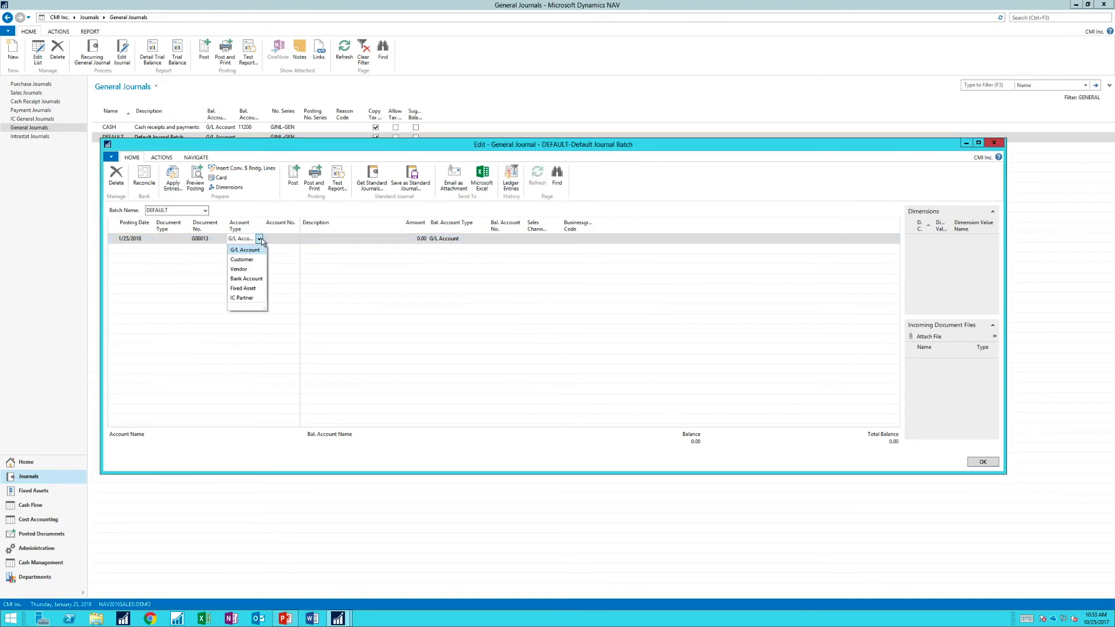
click(242, 259)
click(295, 239)
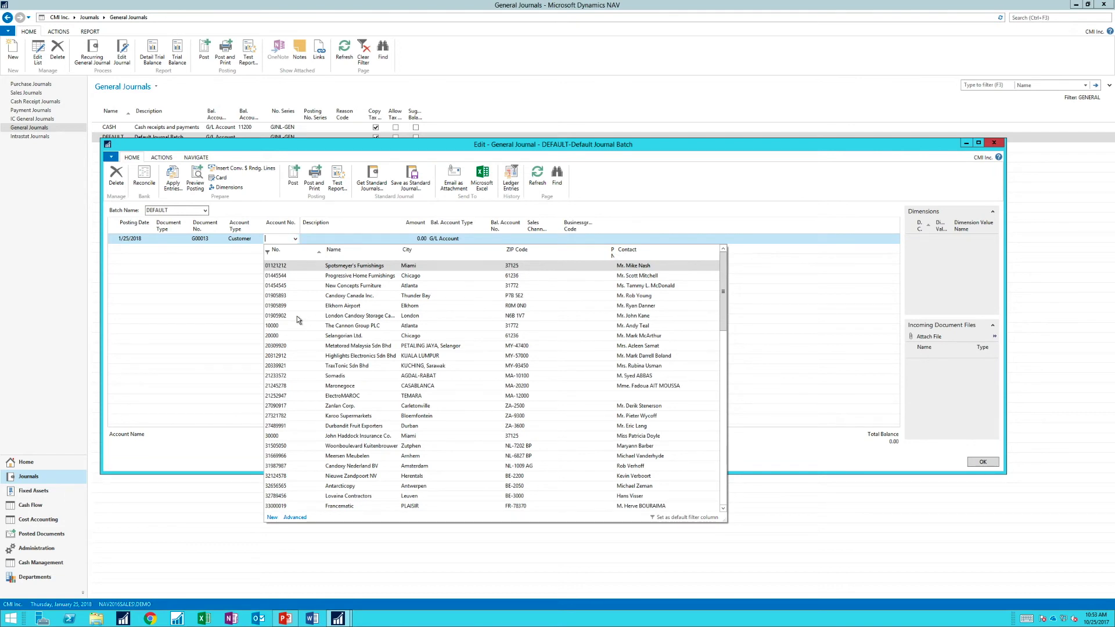
text(the)
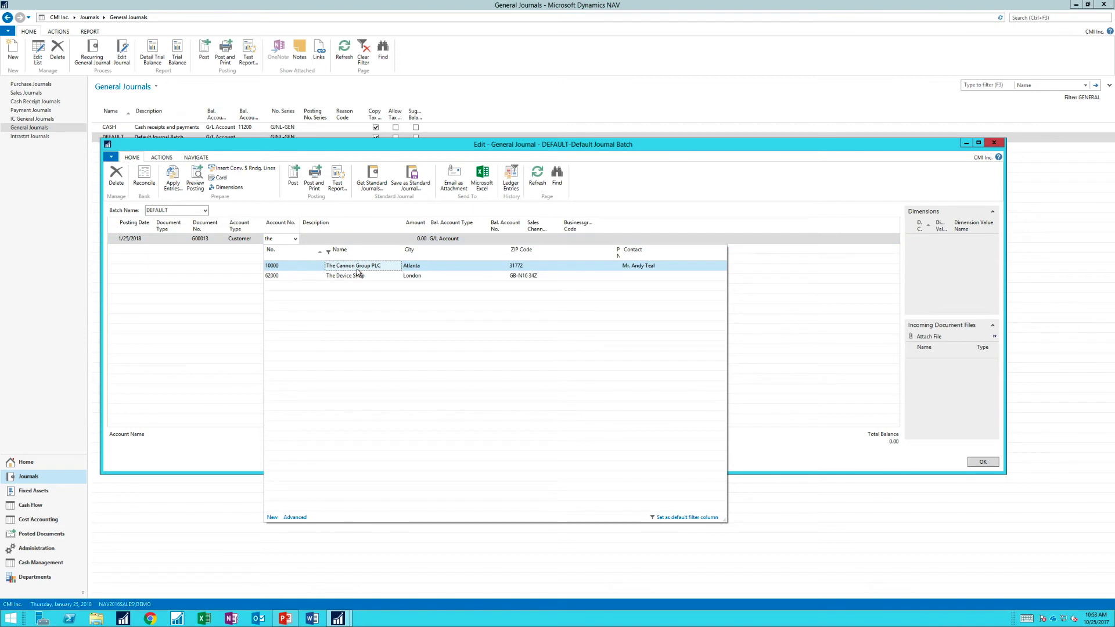
key(Tab)
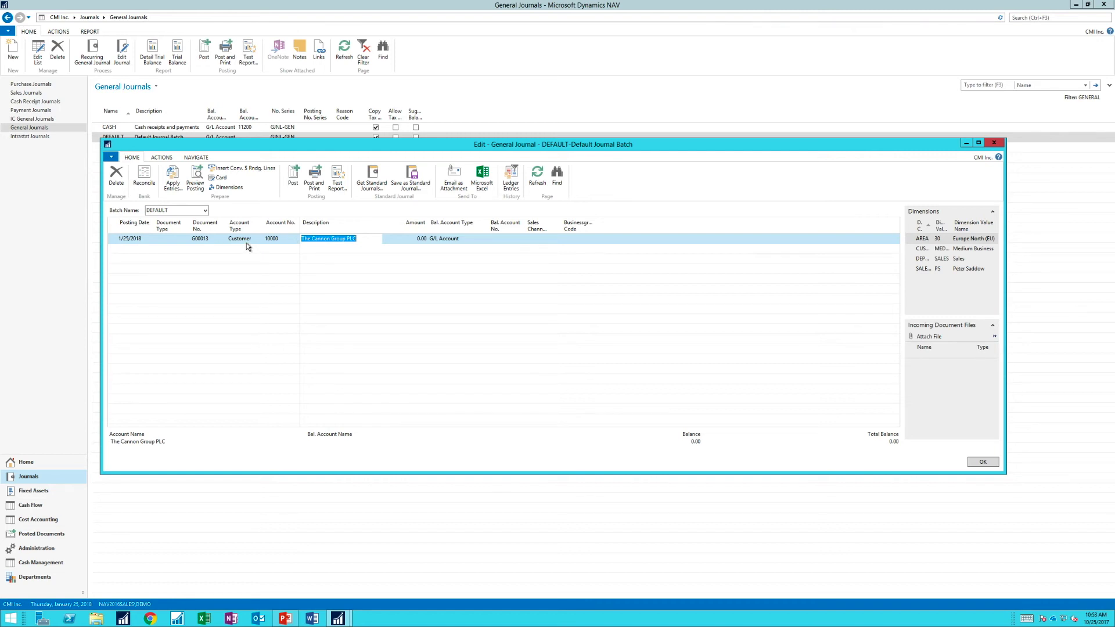
Open the full customer list from the journal line's account lookup and widen its window.
click(286, 238)
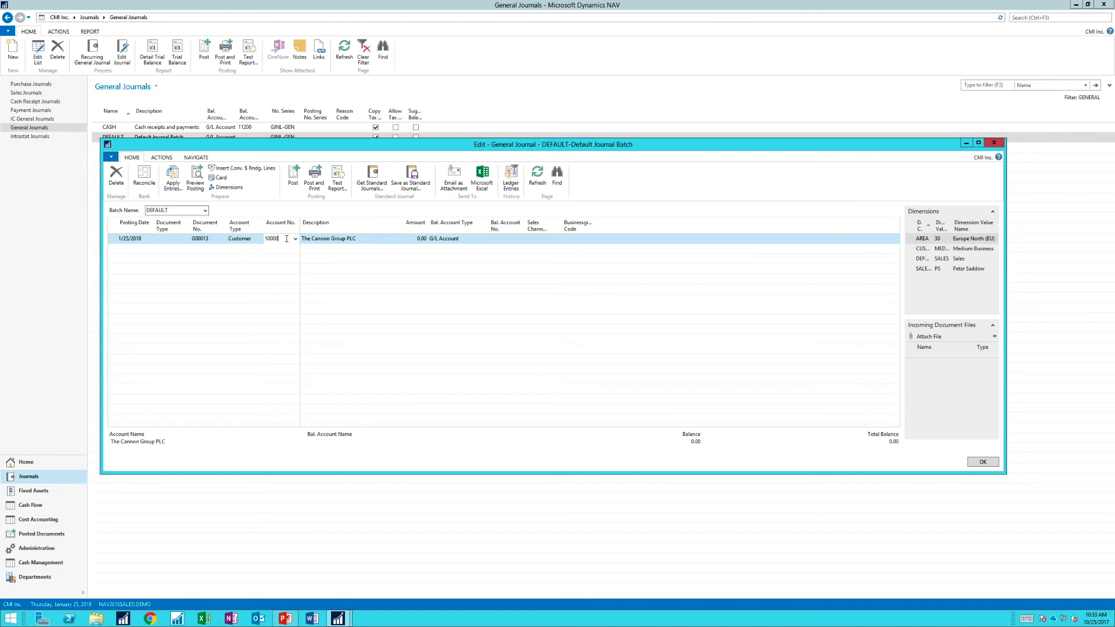
click(296, 239)
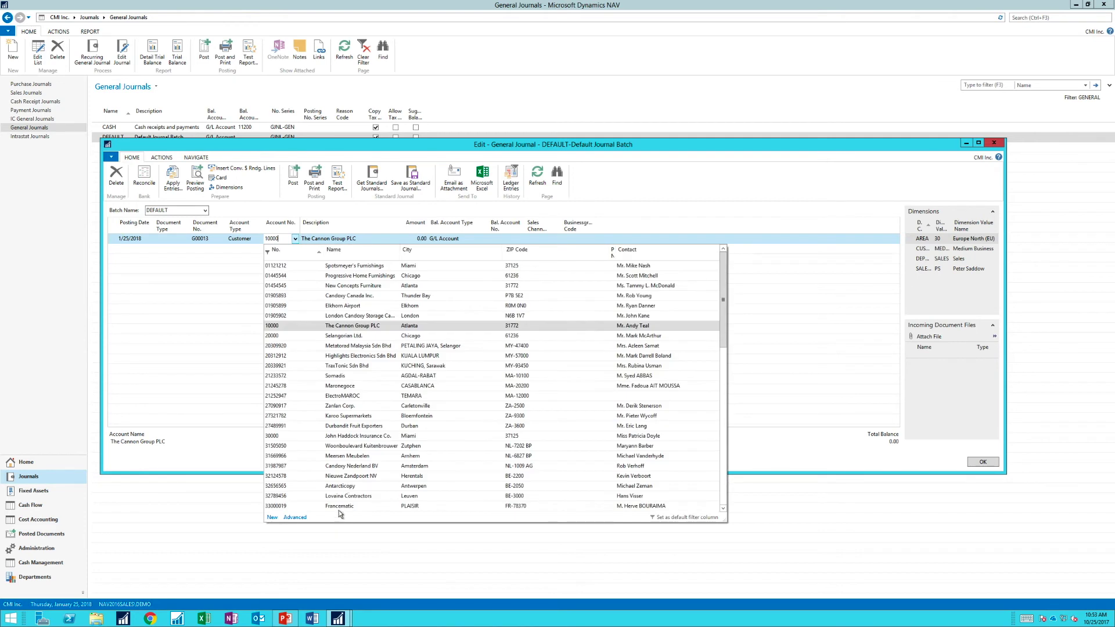
click(305, 515)
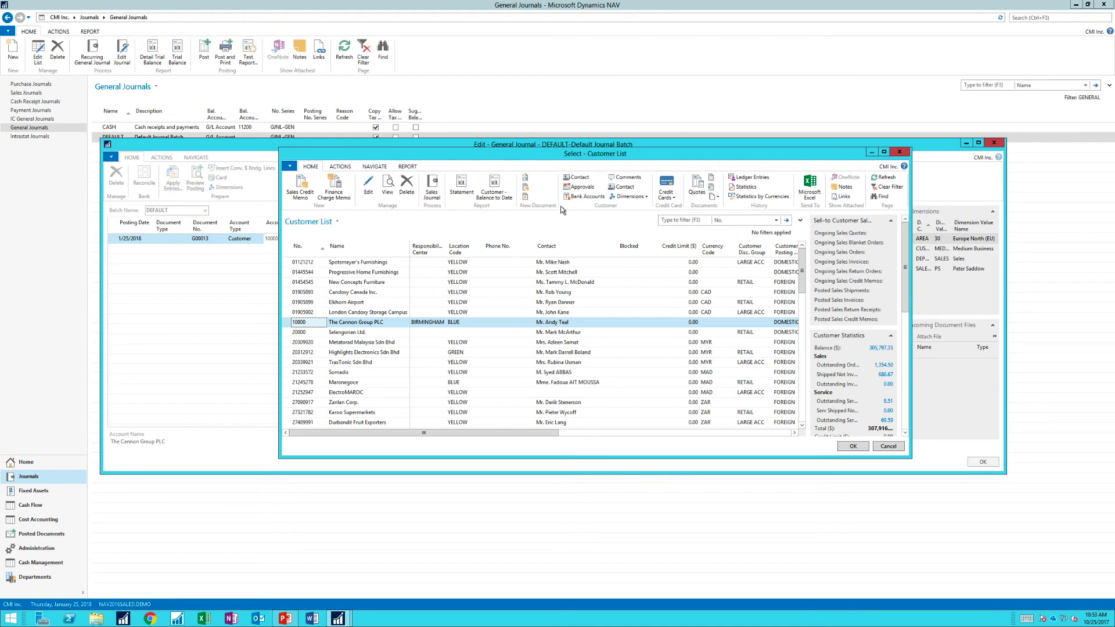
drag(571, 160, 442, 165)
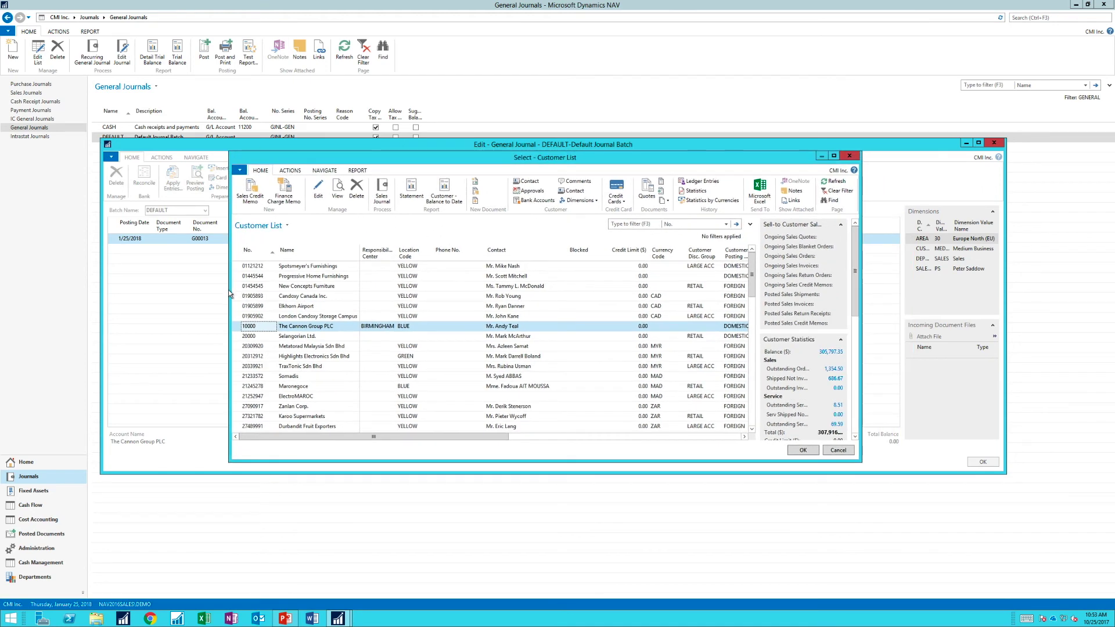
drag(110, 306, 109, 306)
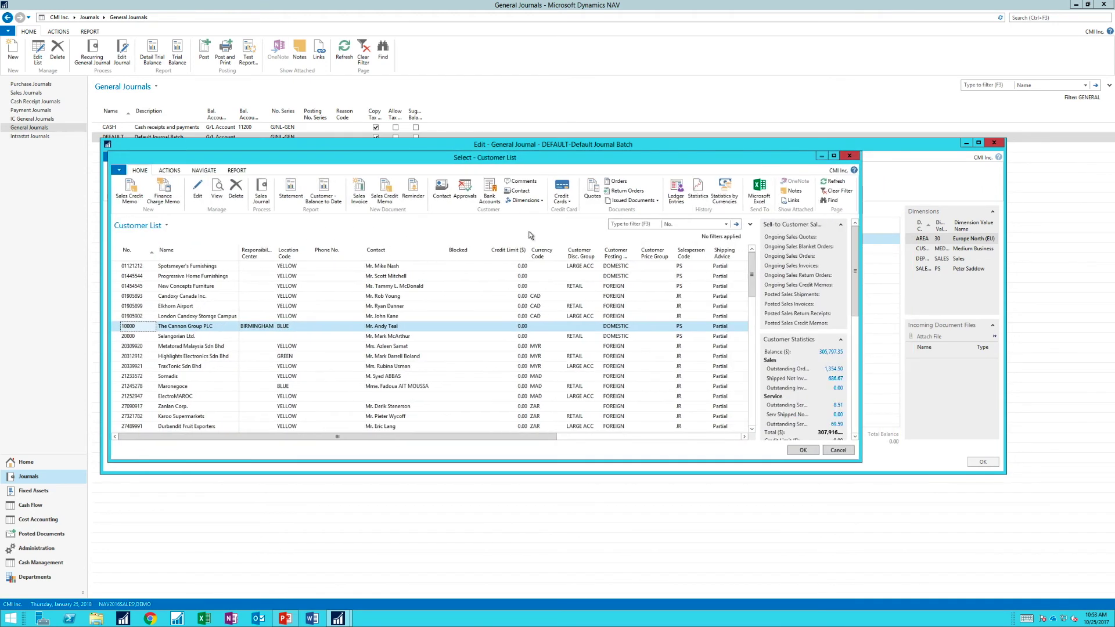
Examine the ledger entries of The Cannon Group PLC and return to the general journal.
click(675, 200)
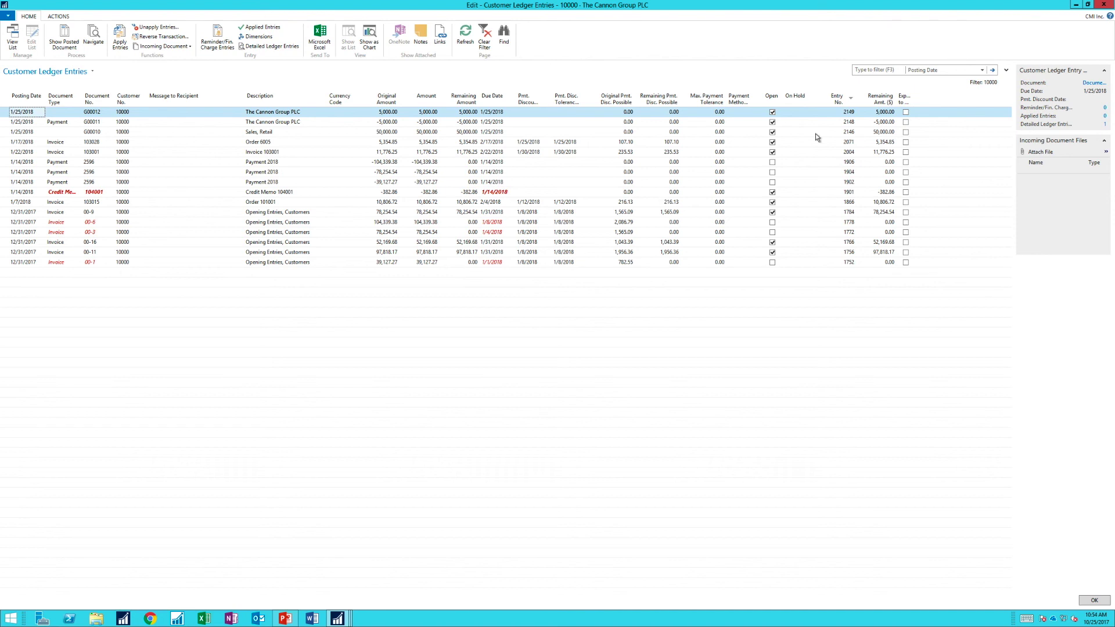
click(1104, 5)
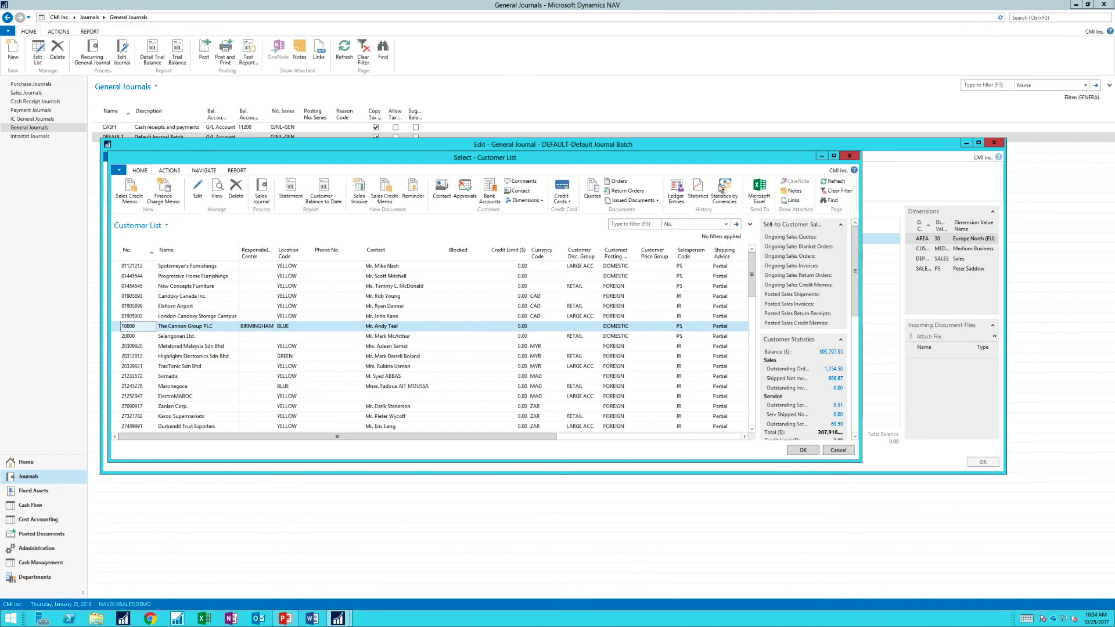
click(849, 155)
drag(553, 146, 533, 188)
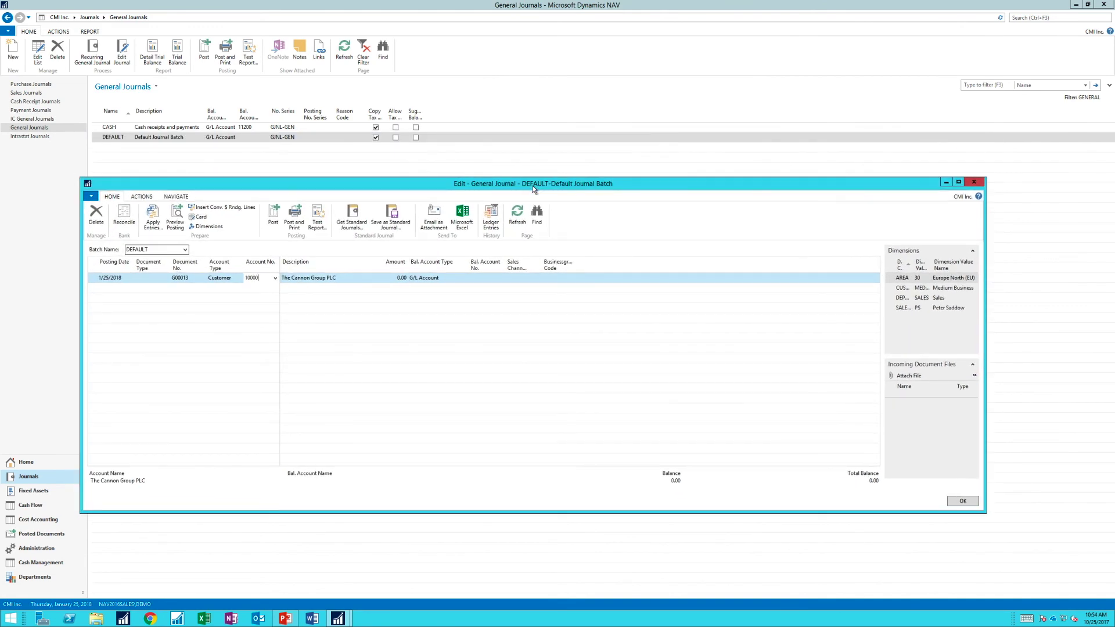